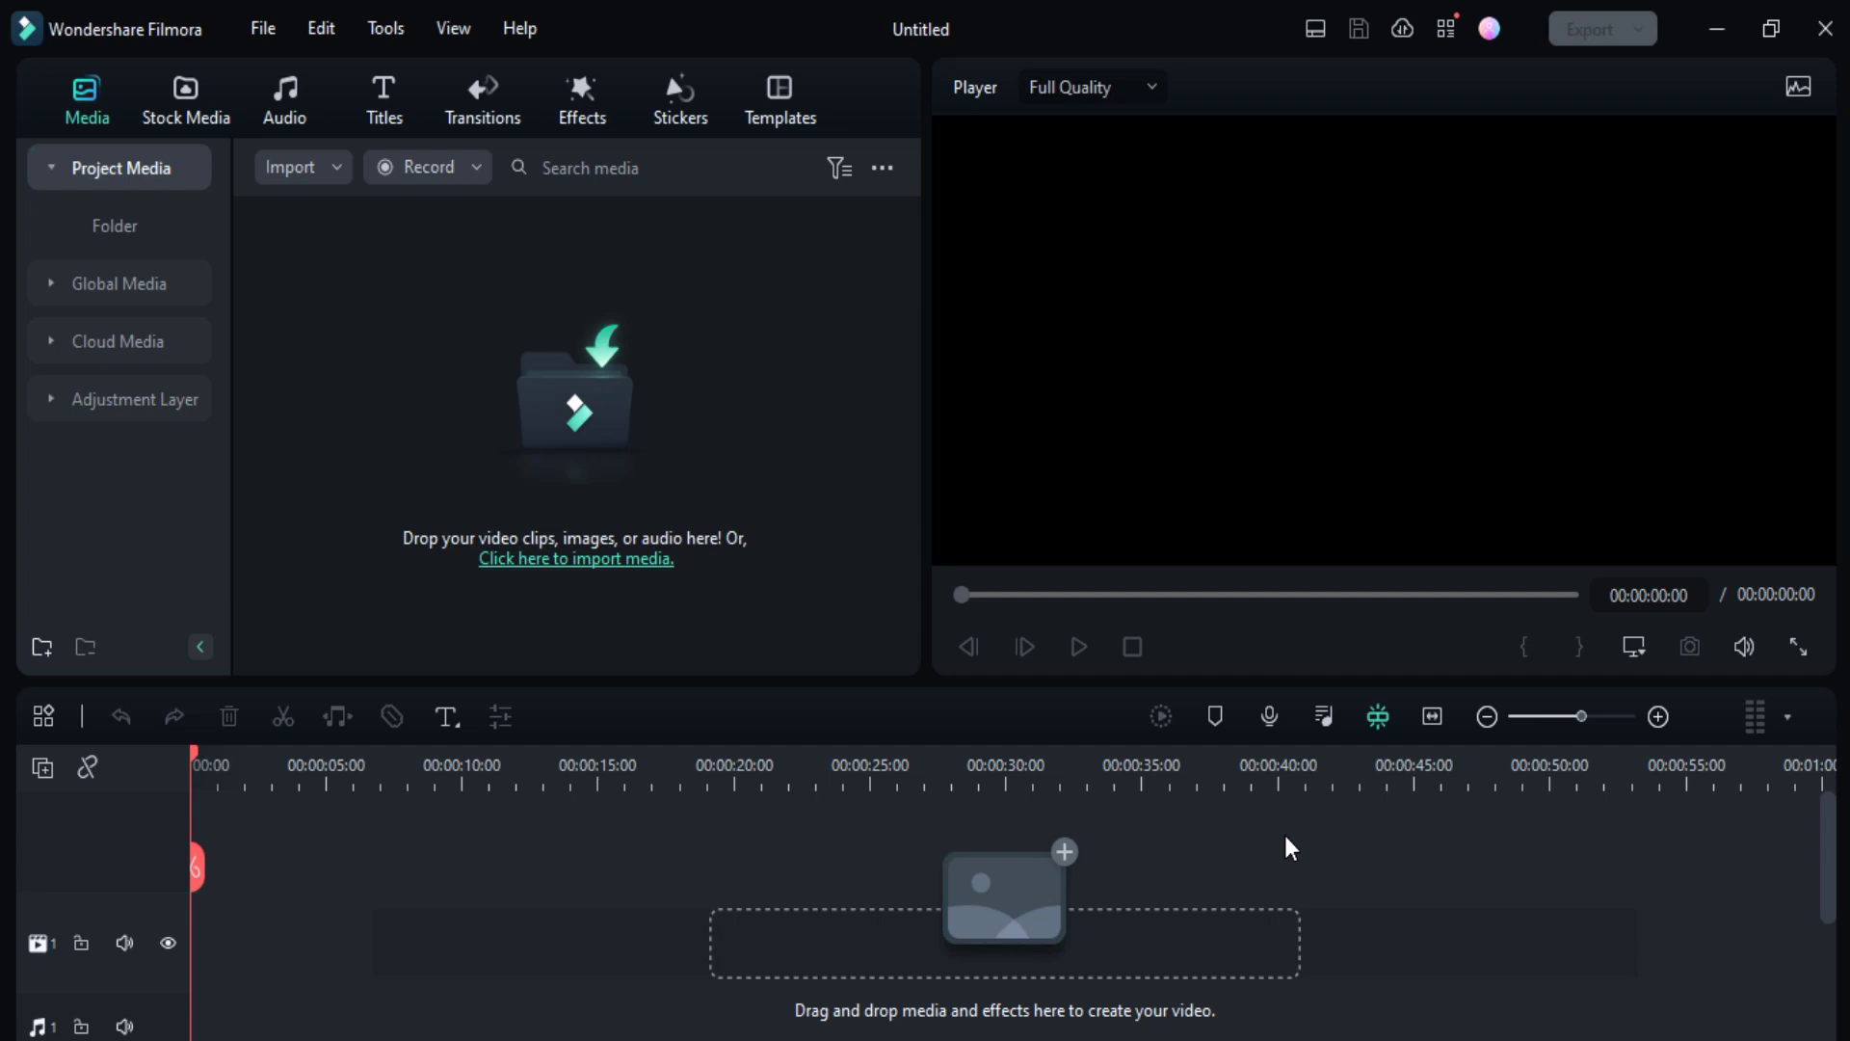
# Try the Short Video and Organize layouts, return to Classic, then show preset adjustment layers
pyautogui.click(1316, 29)
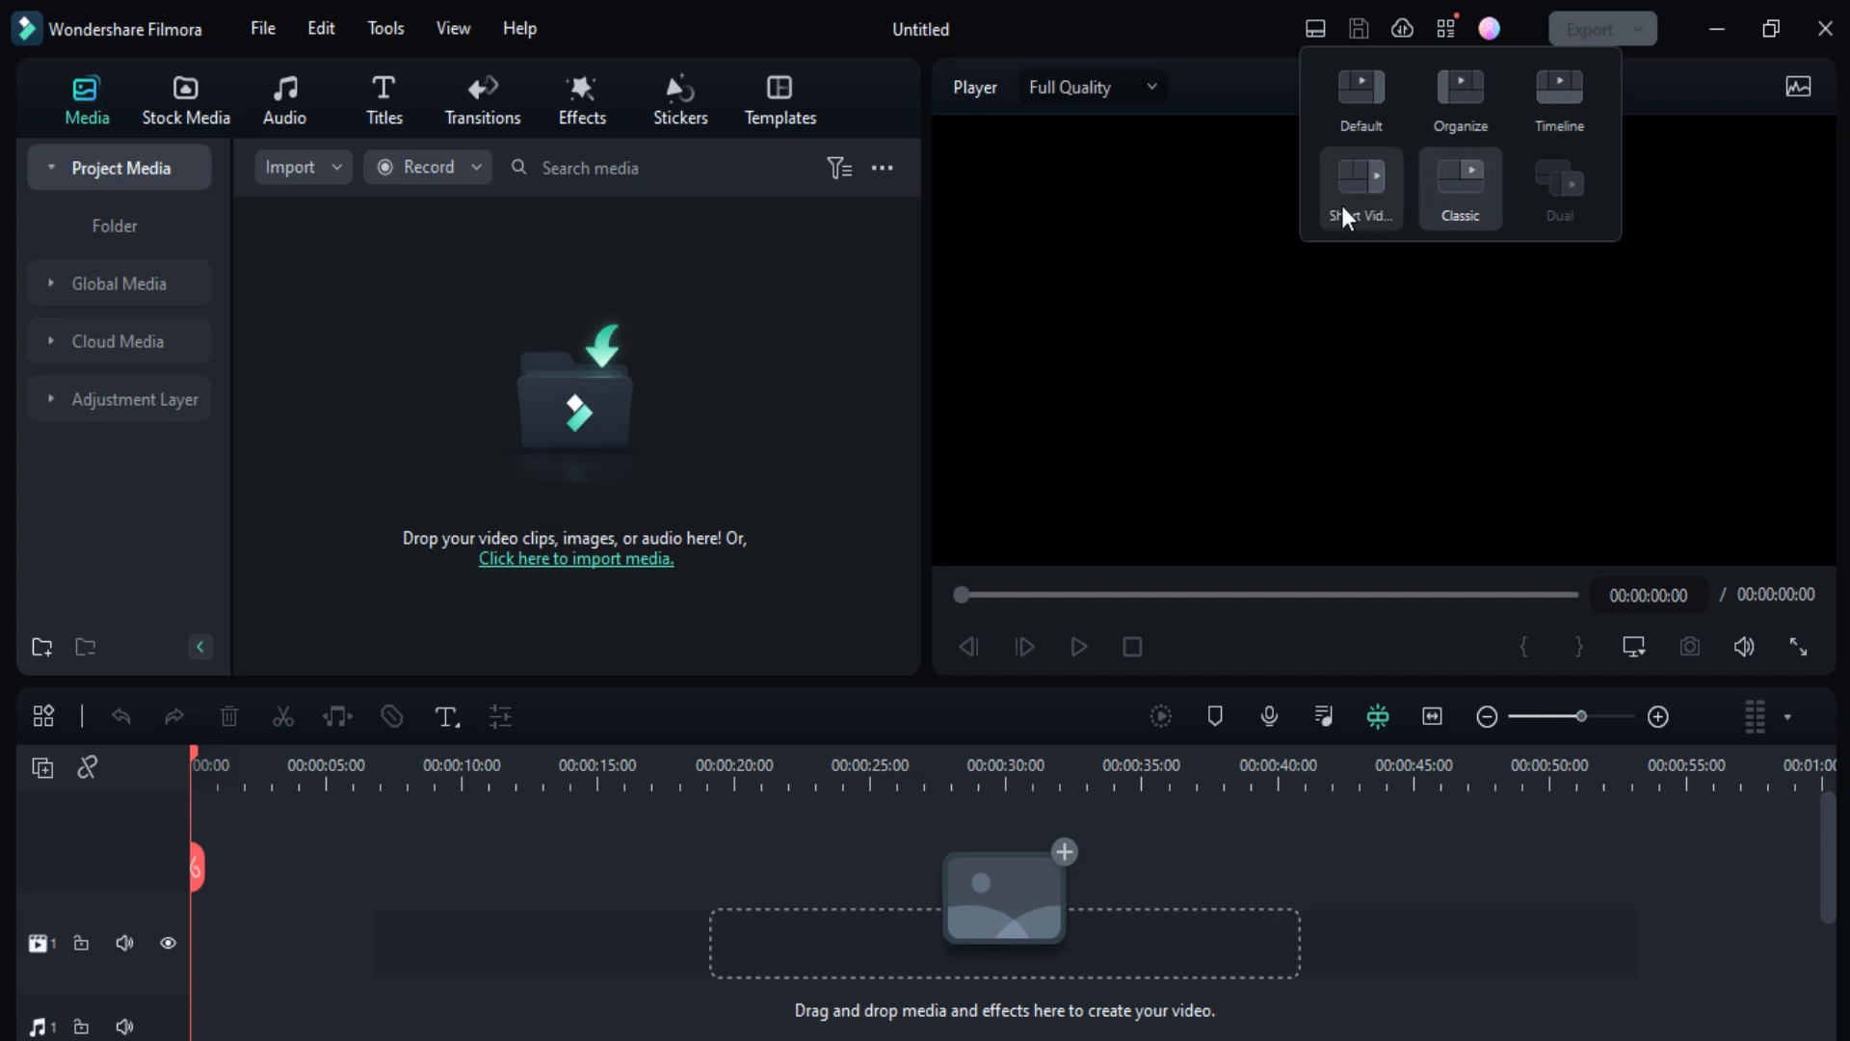
pyautogui.click(1341, 205)
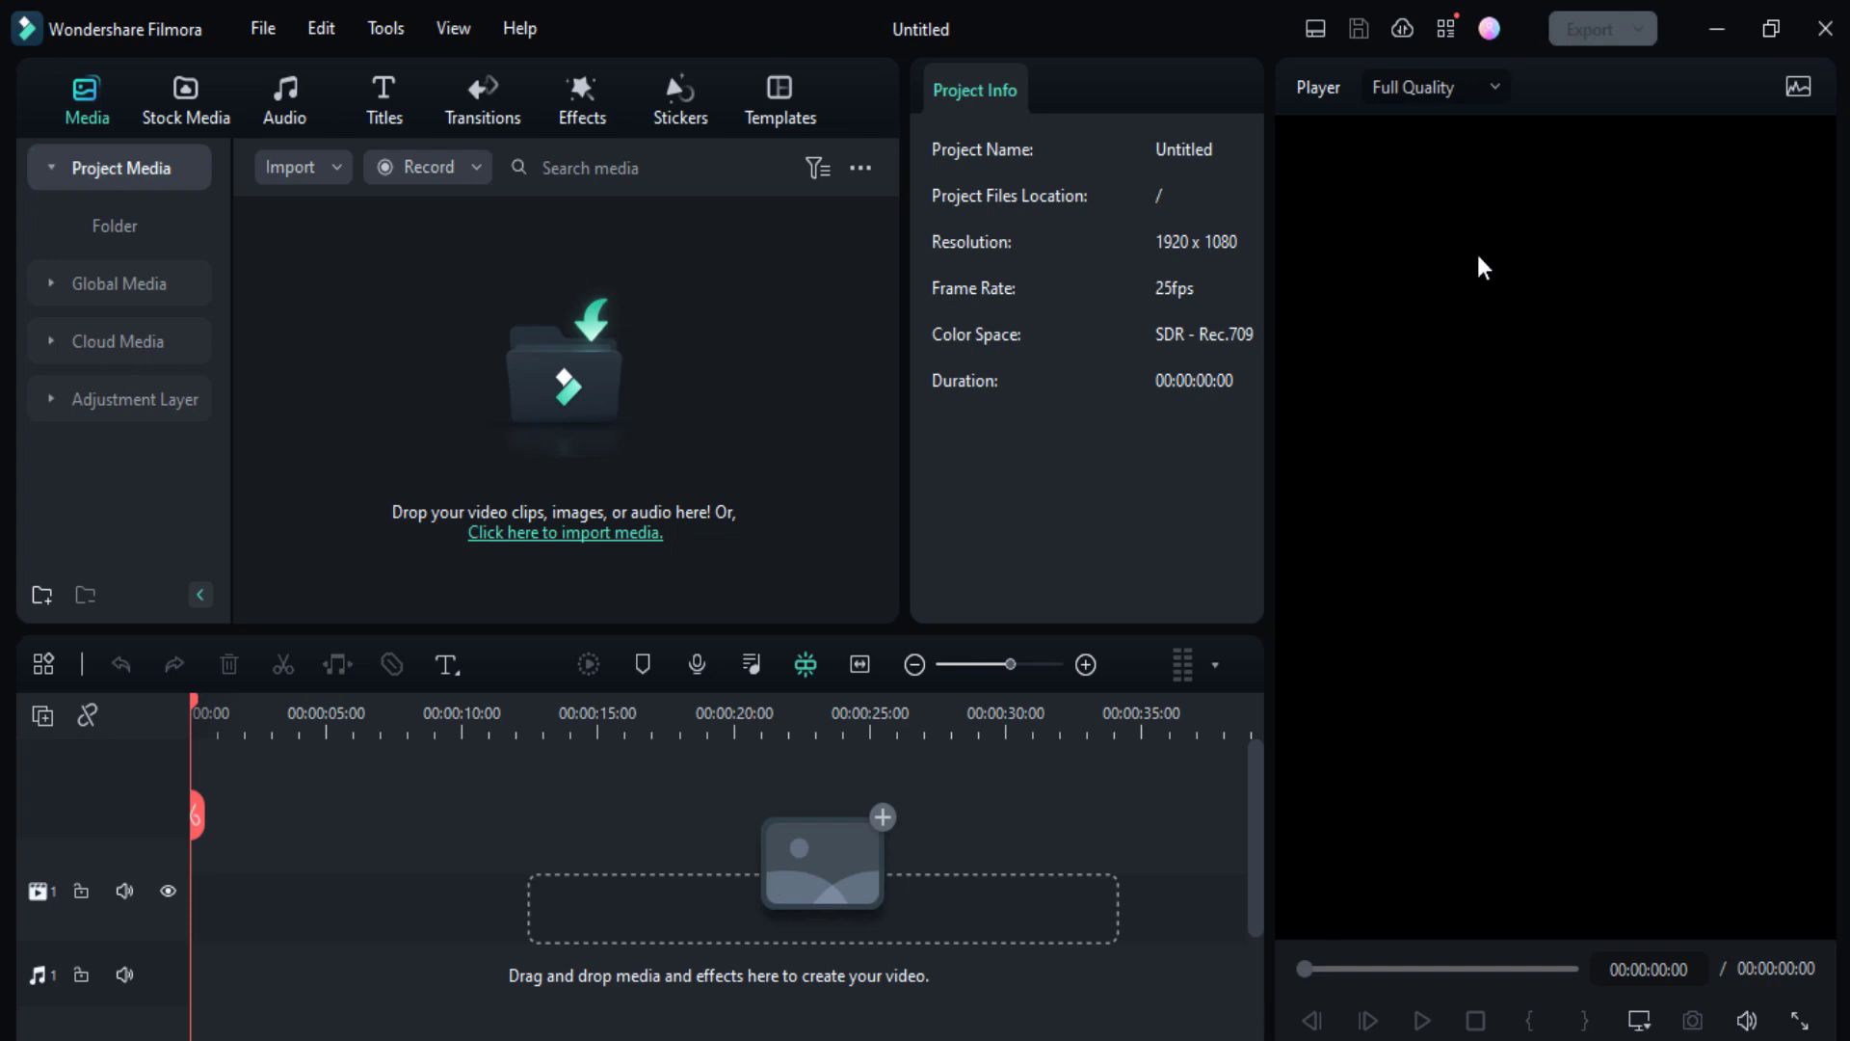
pyautogui.click(1317, 29)
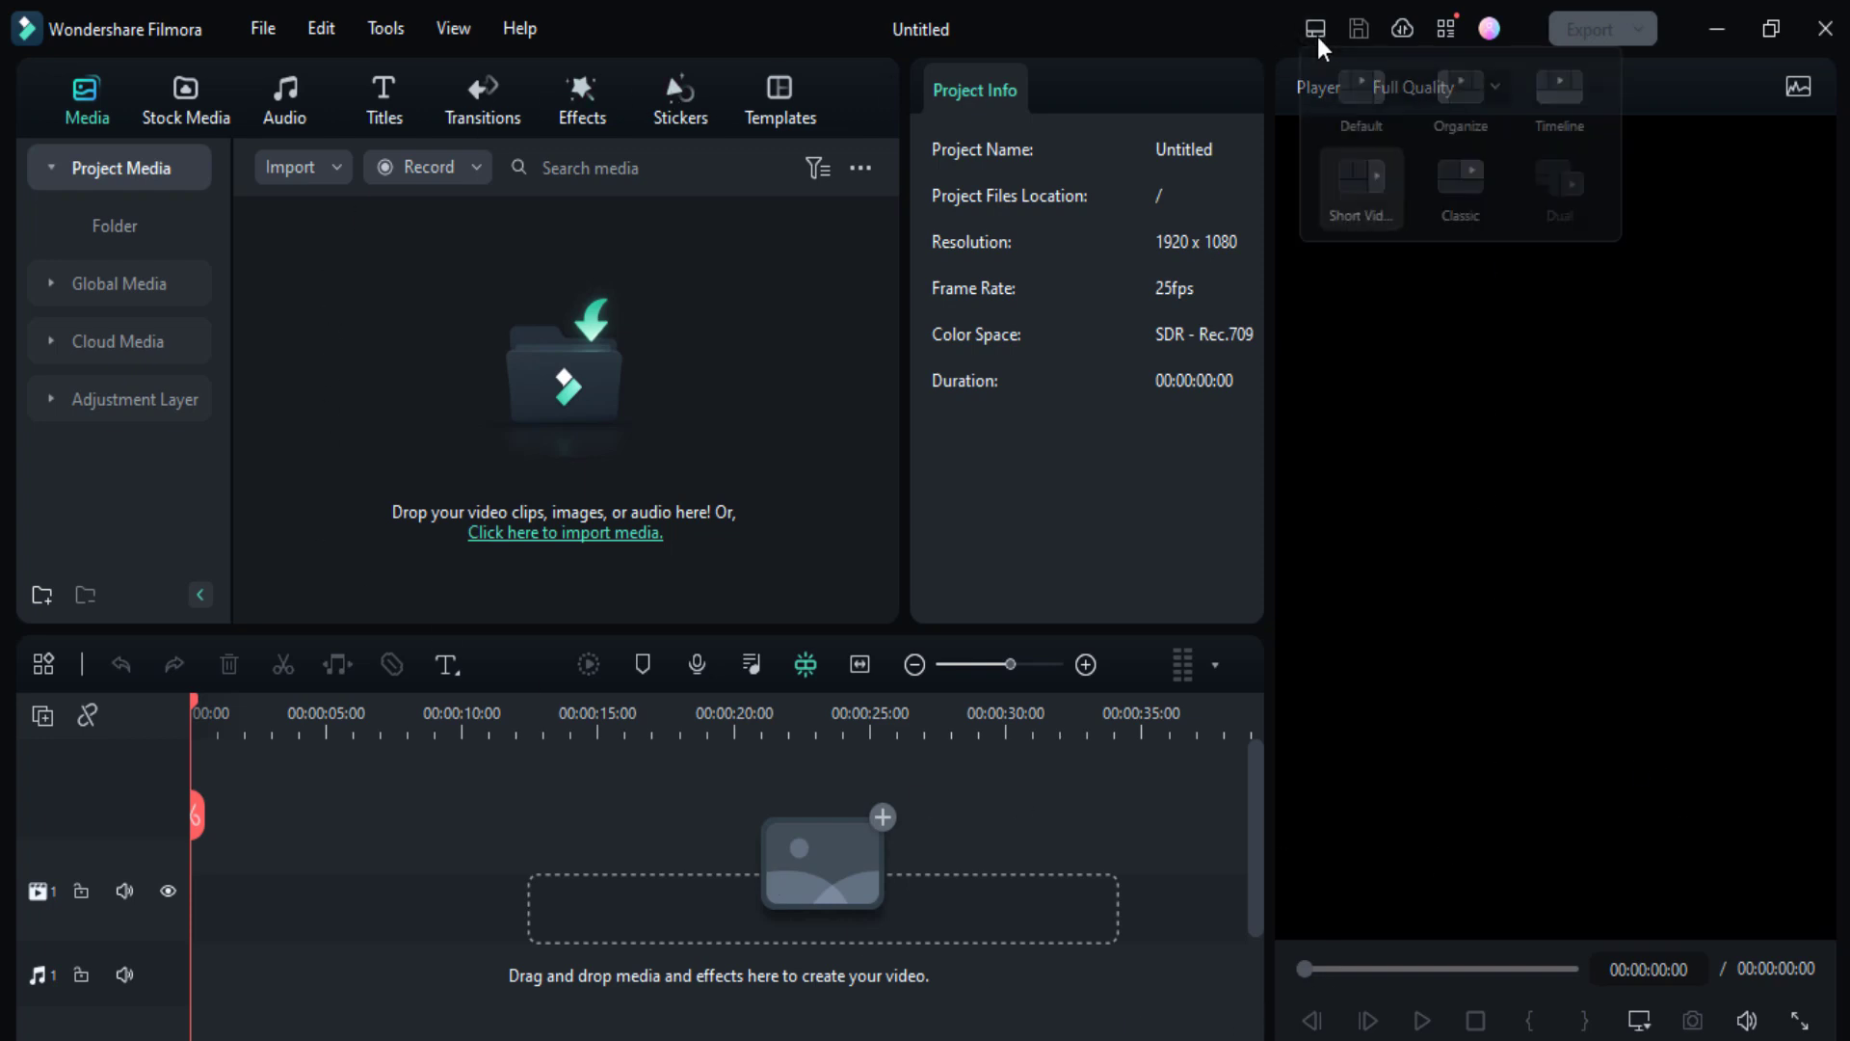
pyautogui.click(1447, 109)
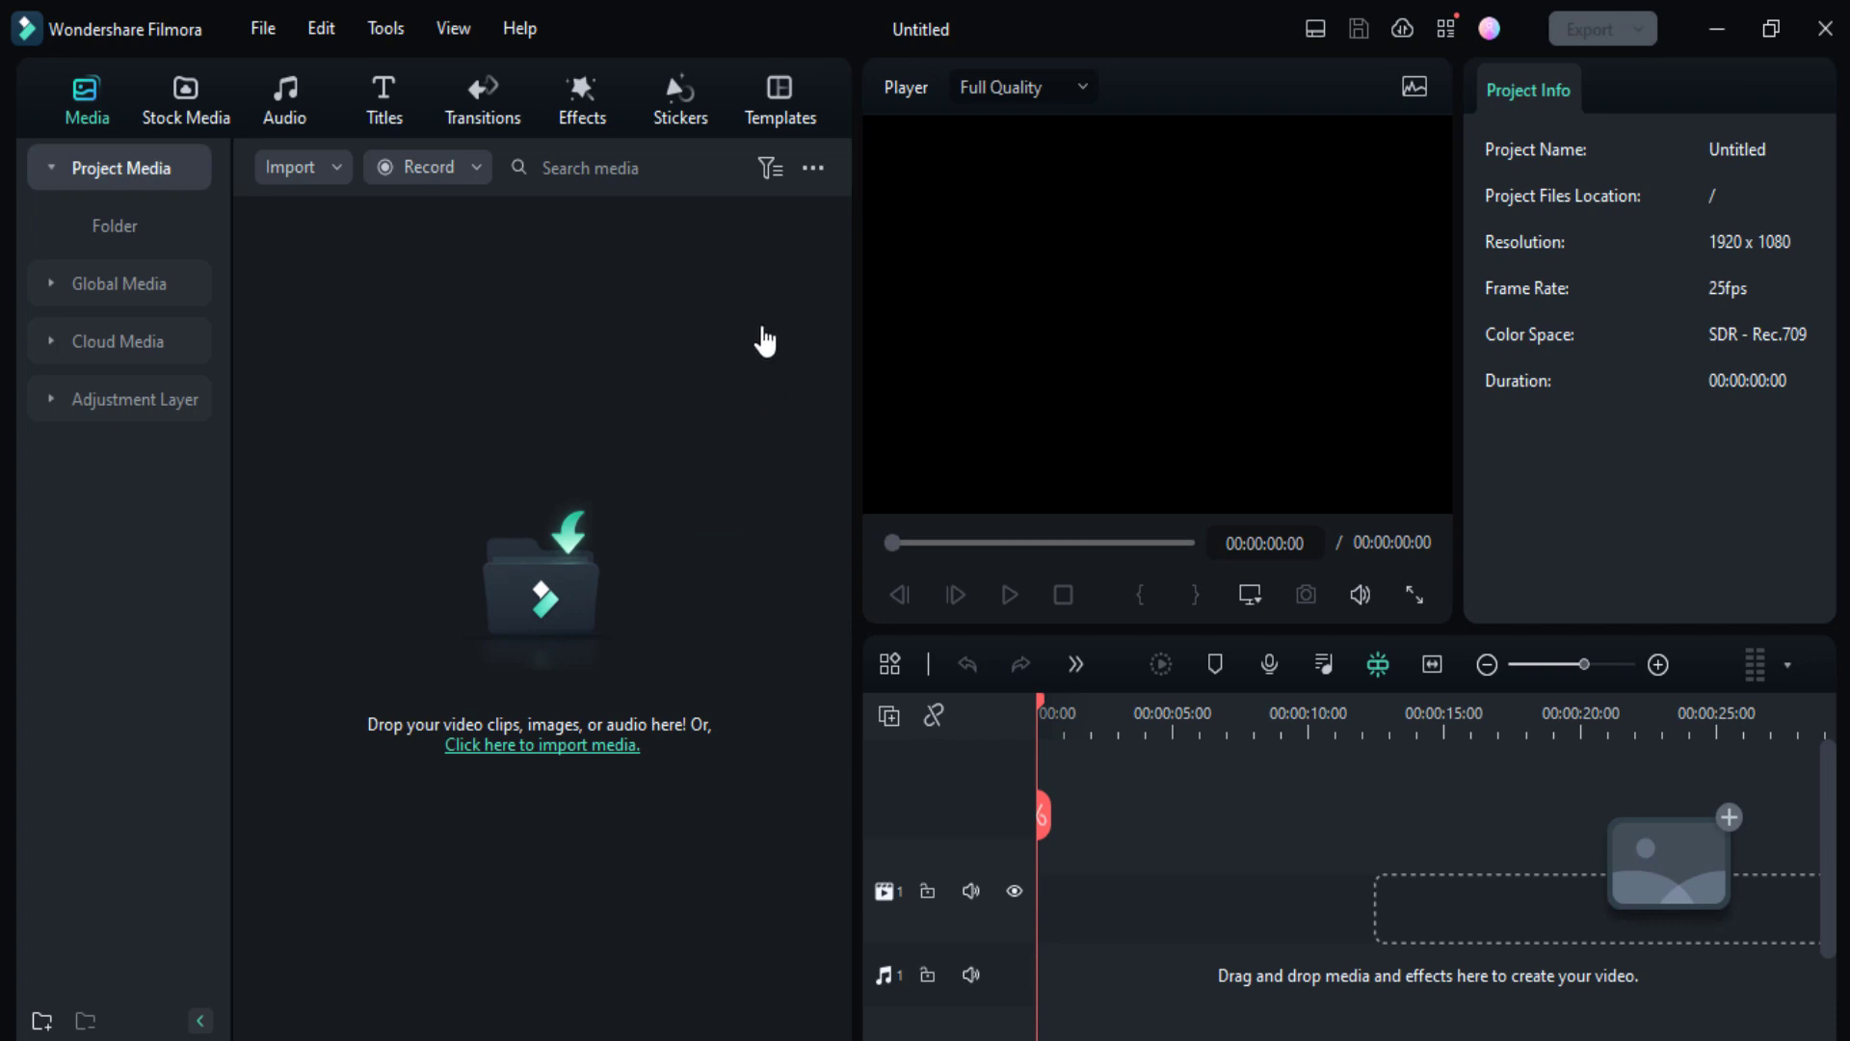
pyautogui.click(1315, 29)
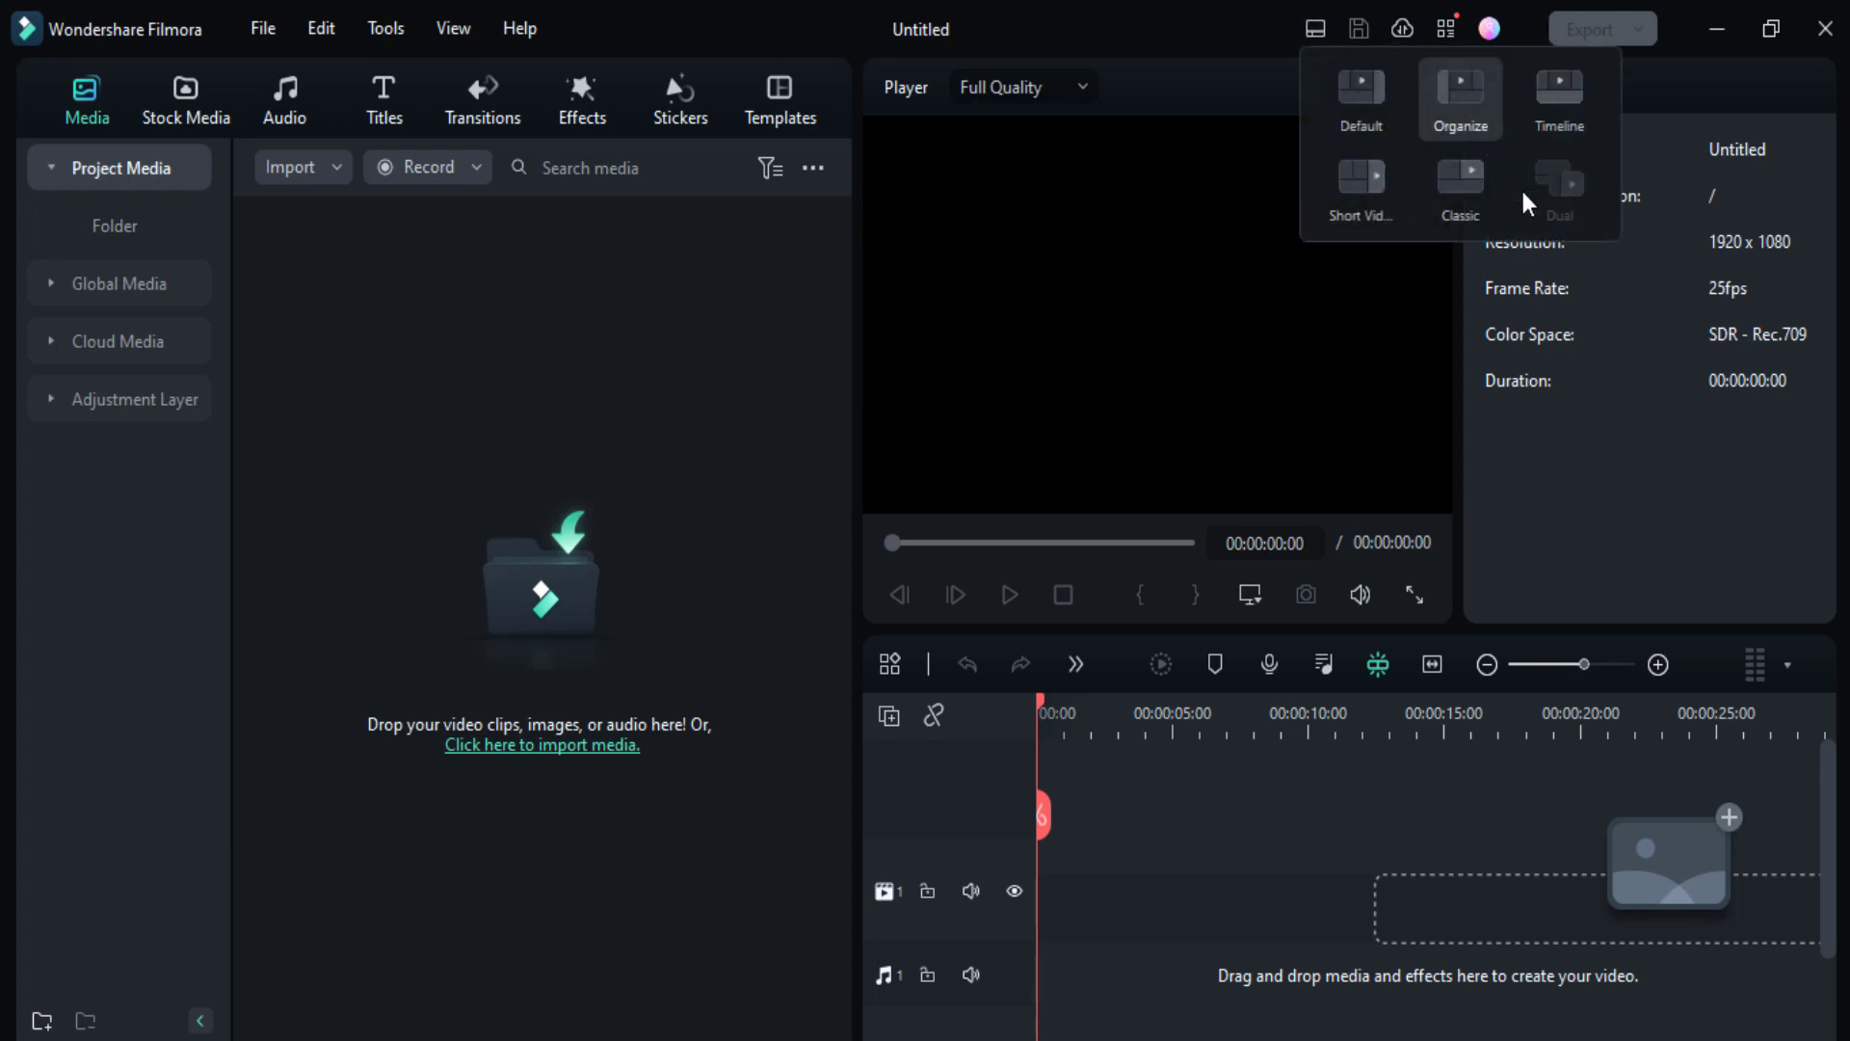
pyautogui.click(1454, 187)
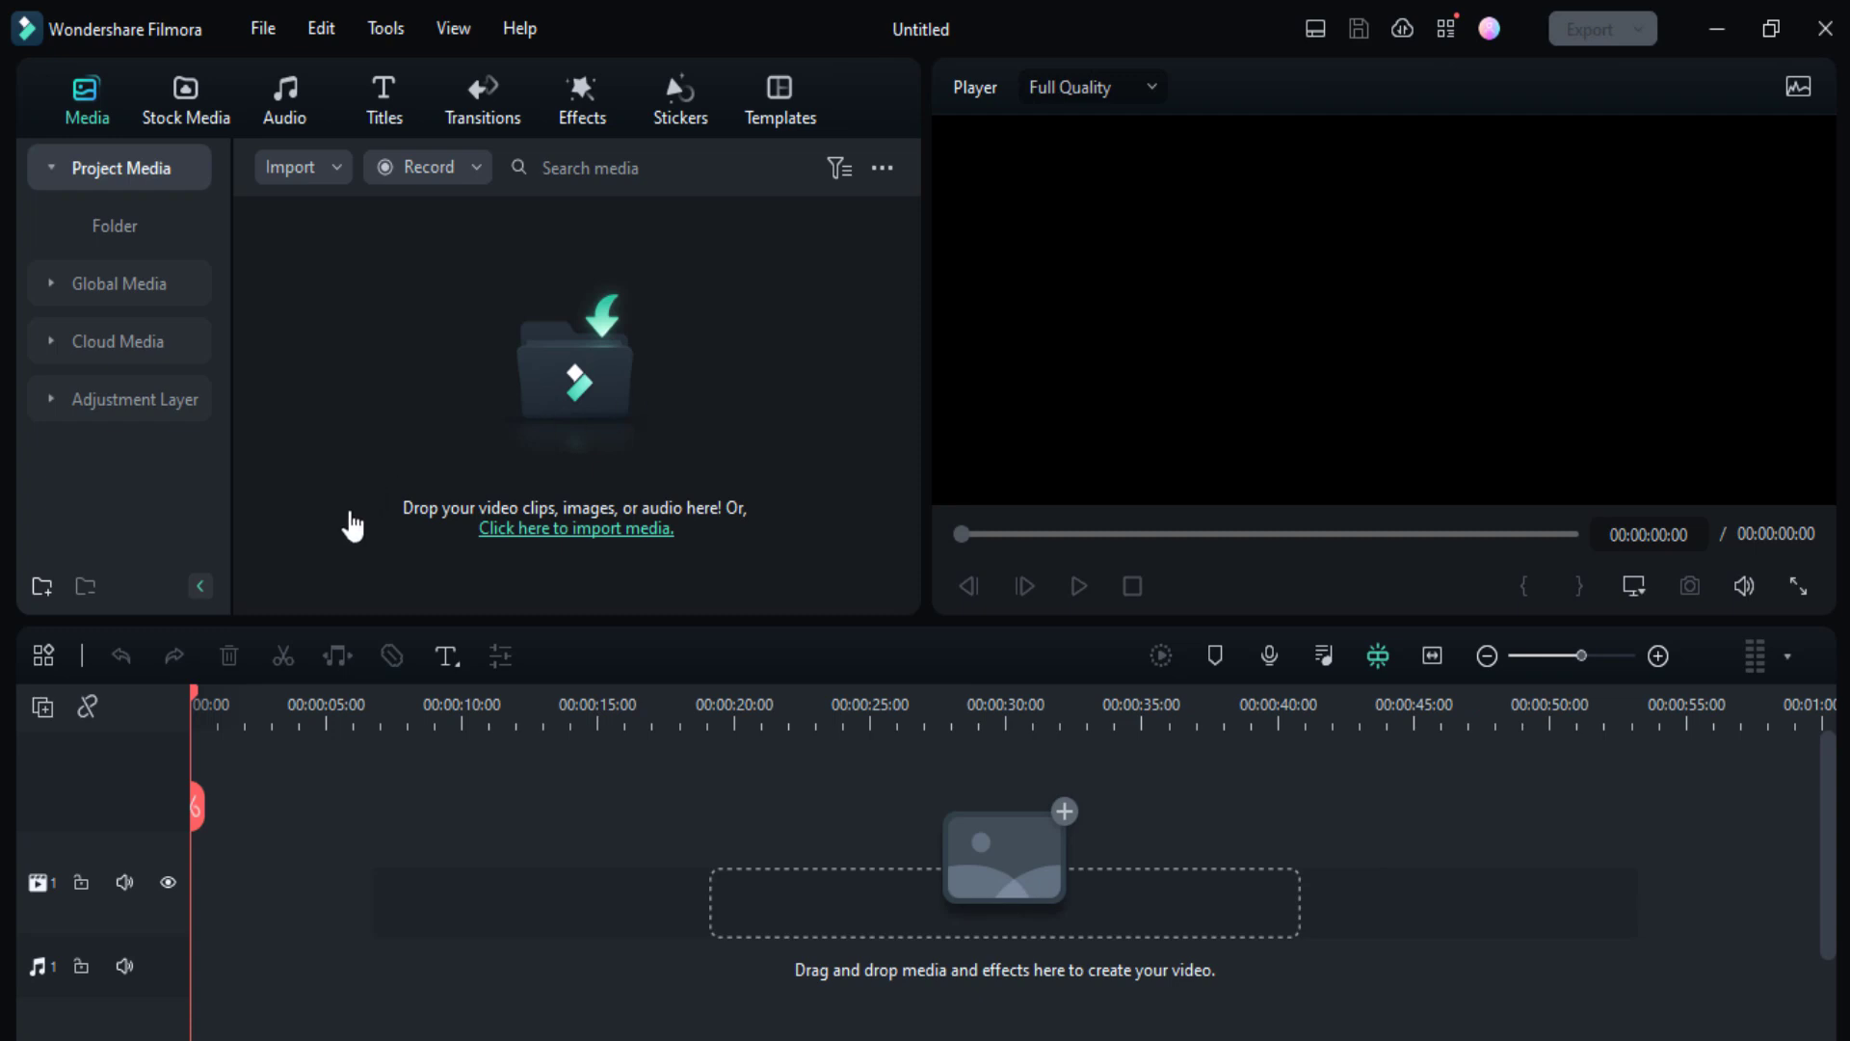
pyautogui.click(129, 411)
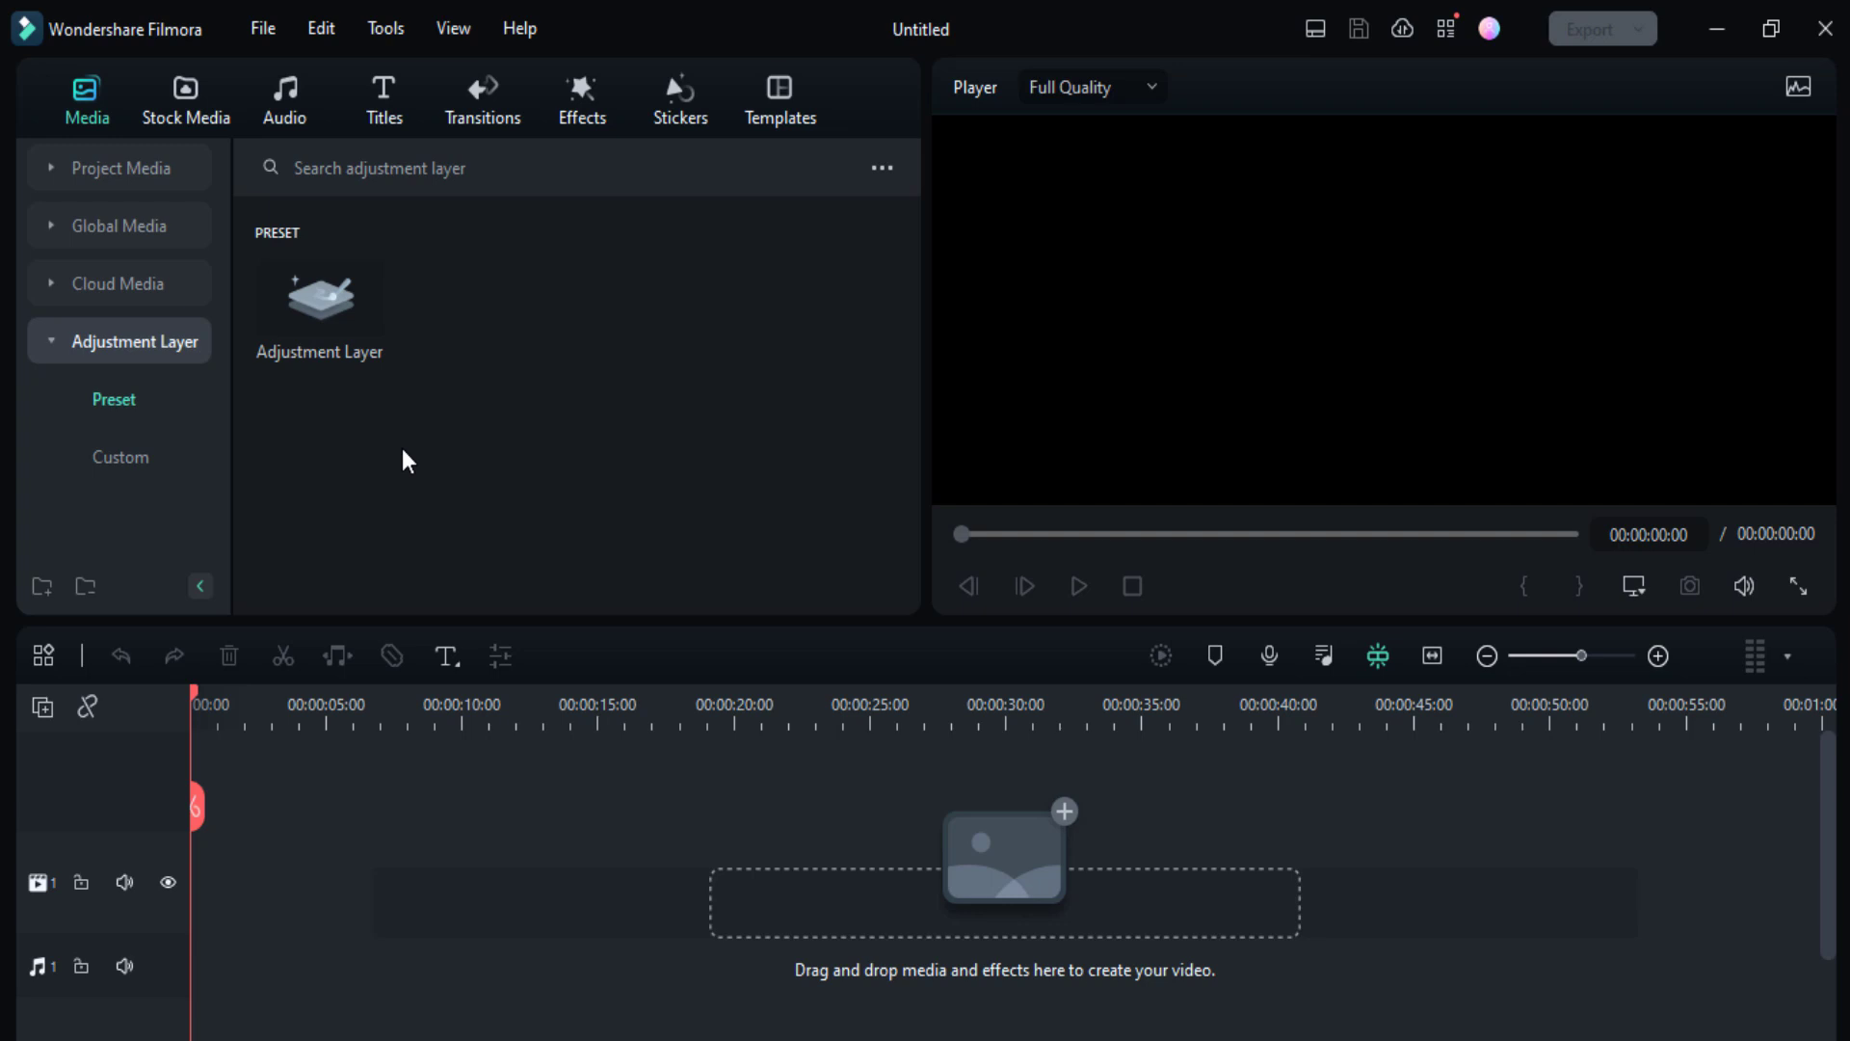
# Browse the video templates, then go back to the Project Media library
pyautogui.click(789, 102)
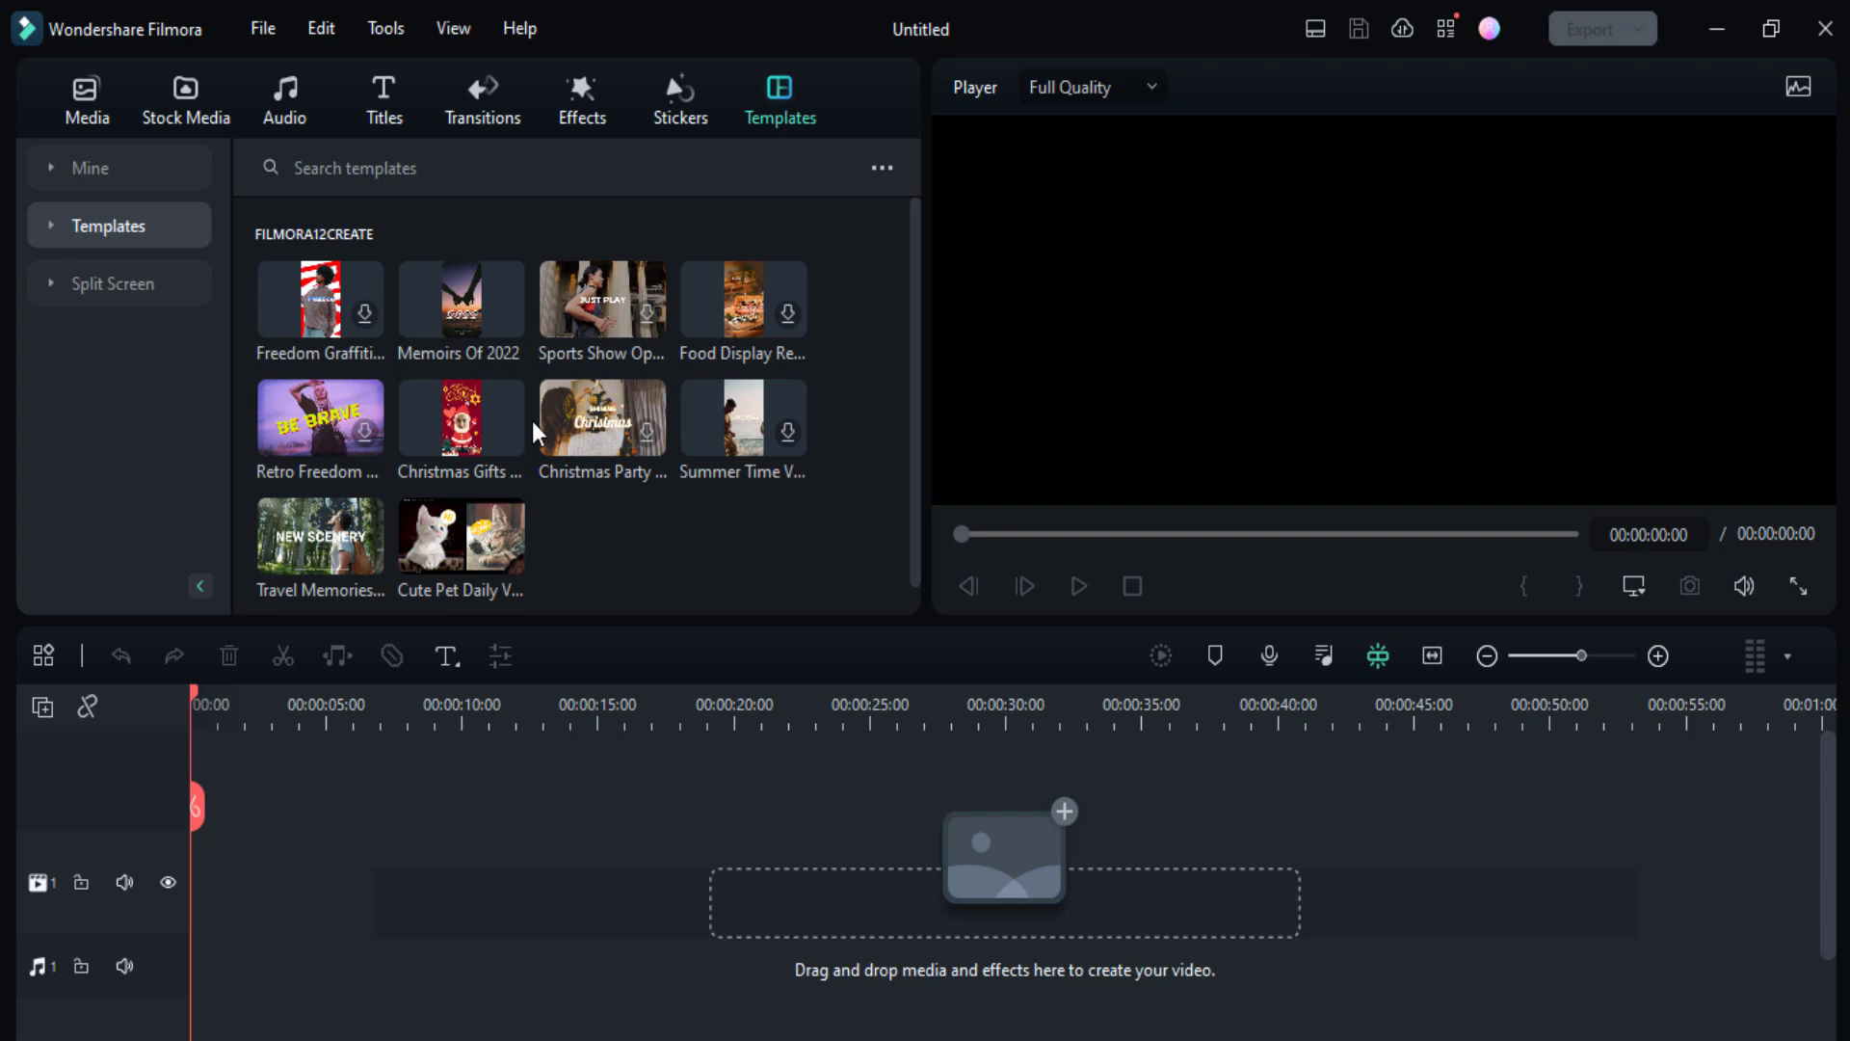
pyautogui.click(89, 132)
pyautogui.click(172, 166)
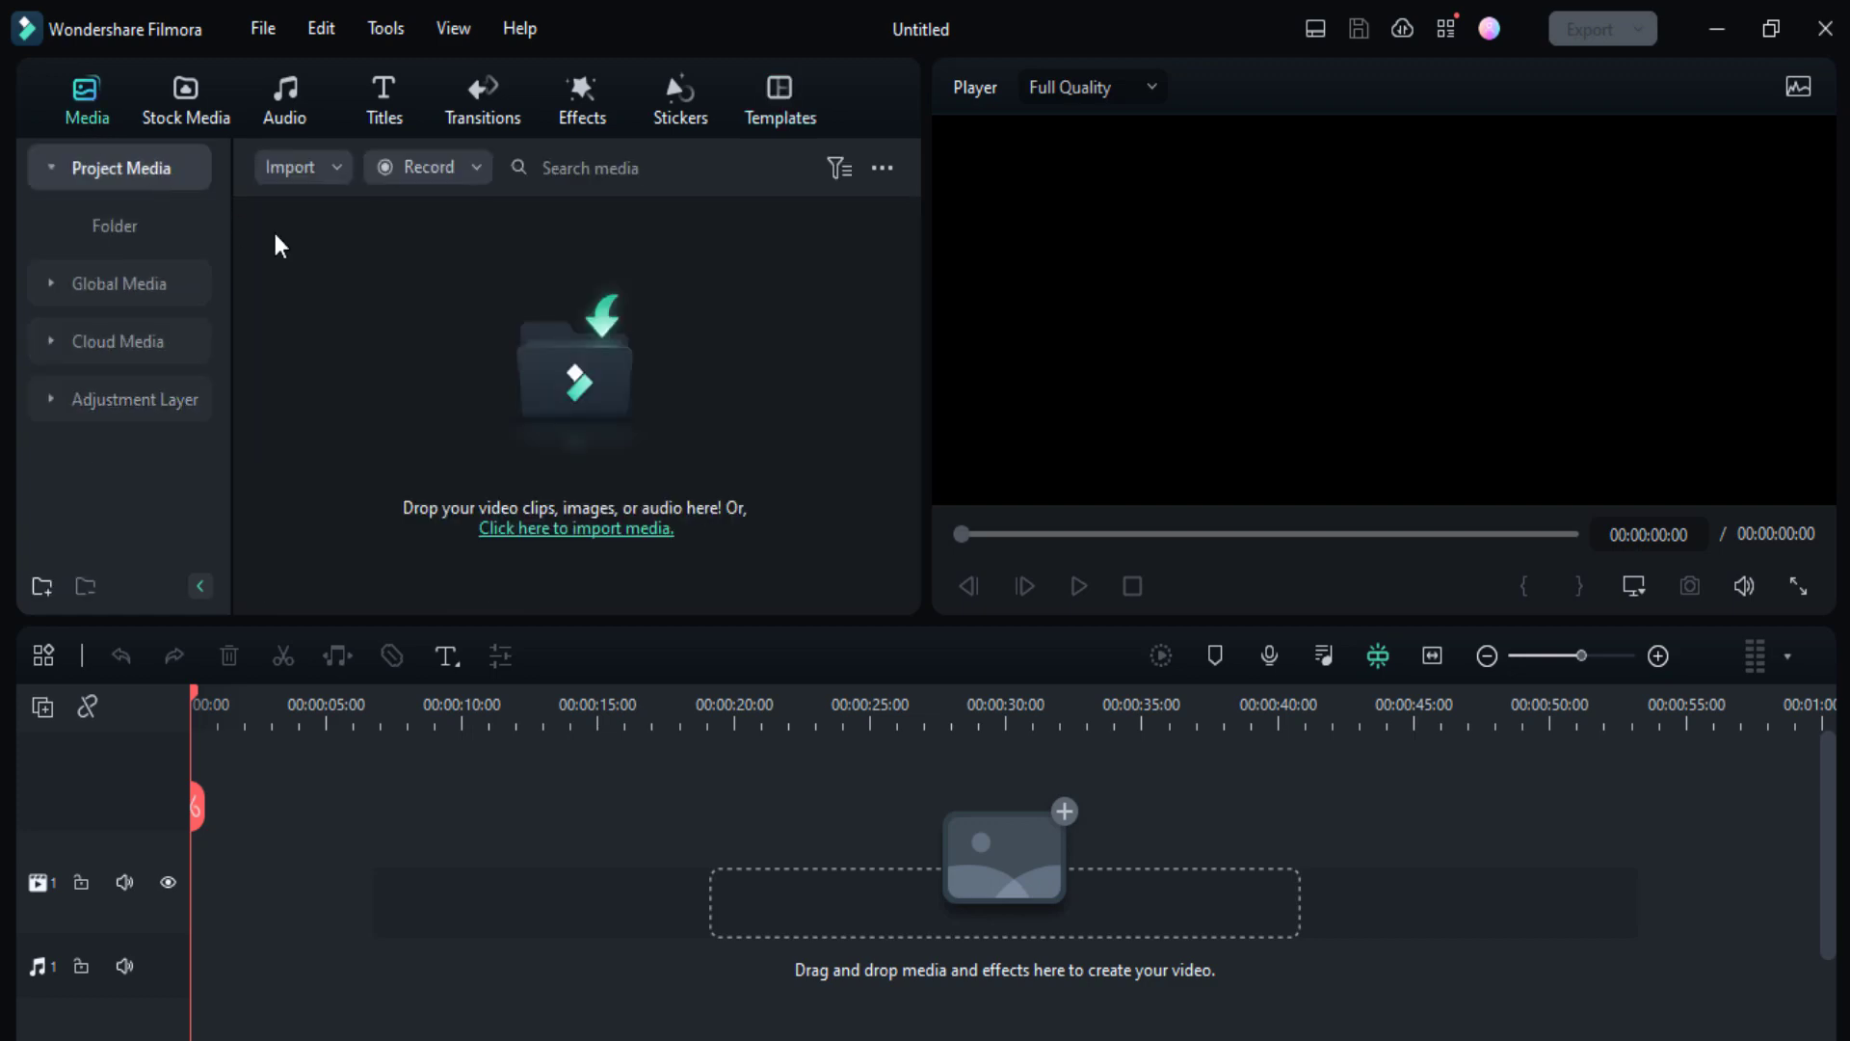
# Import the Ink - 21536 clip from the file picker
pyautogui.click(478, 341)
pyautogui.scroll(-1, 725, 335)
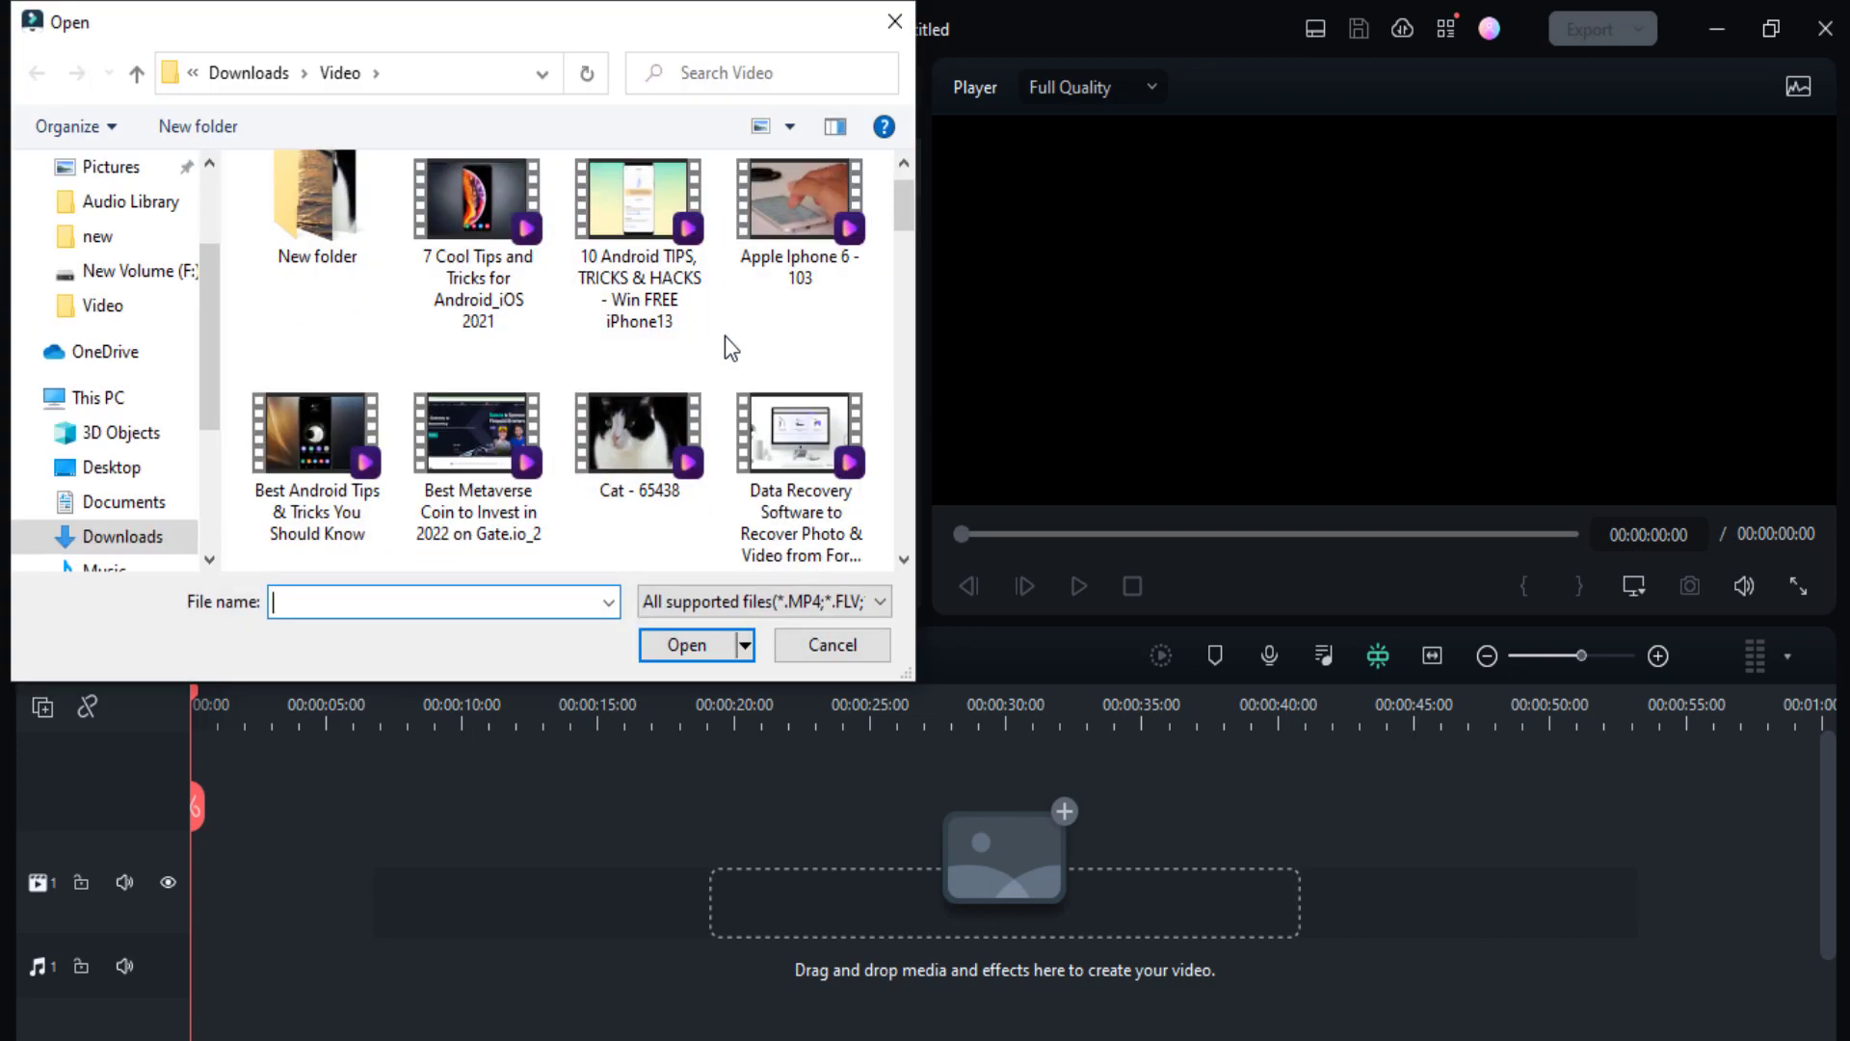
pyautogui.scroll(-3, 725, 336)
pyautogui.doubleClick(466, 422)
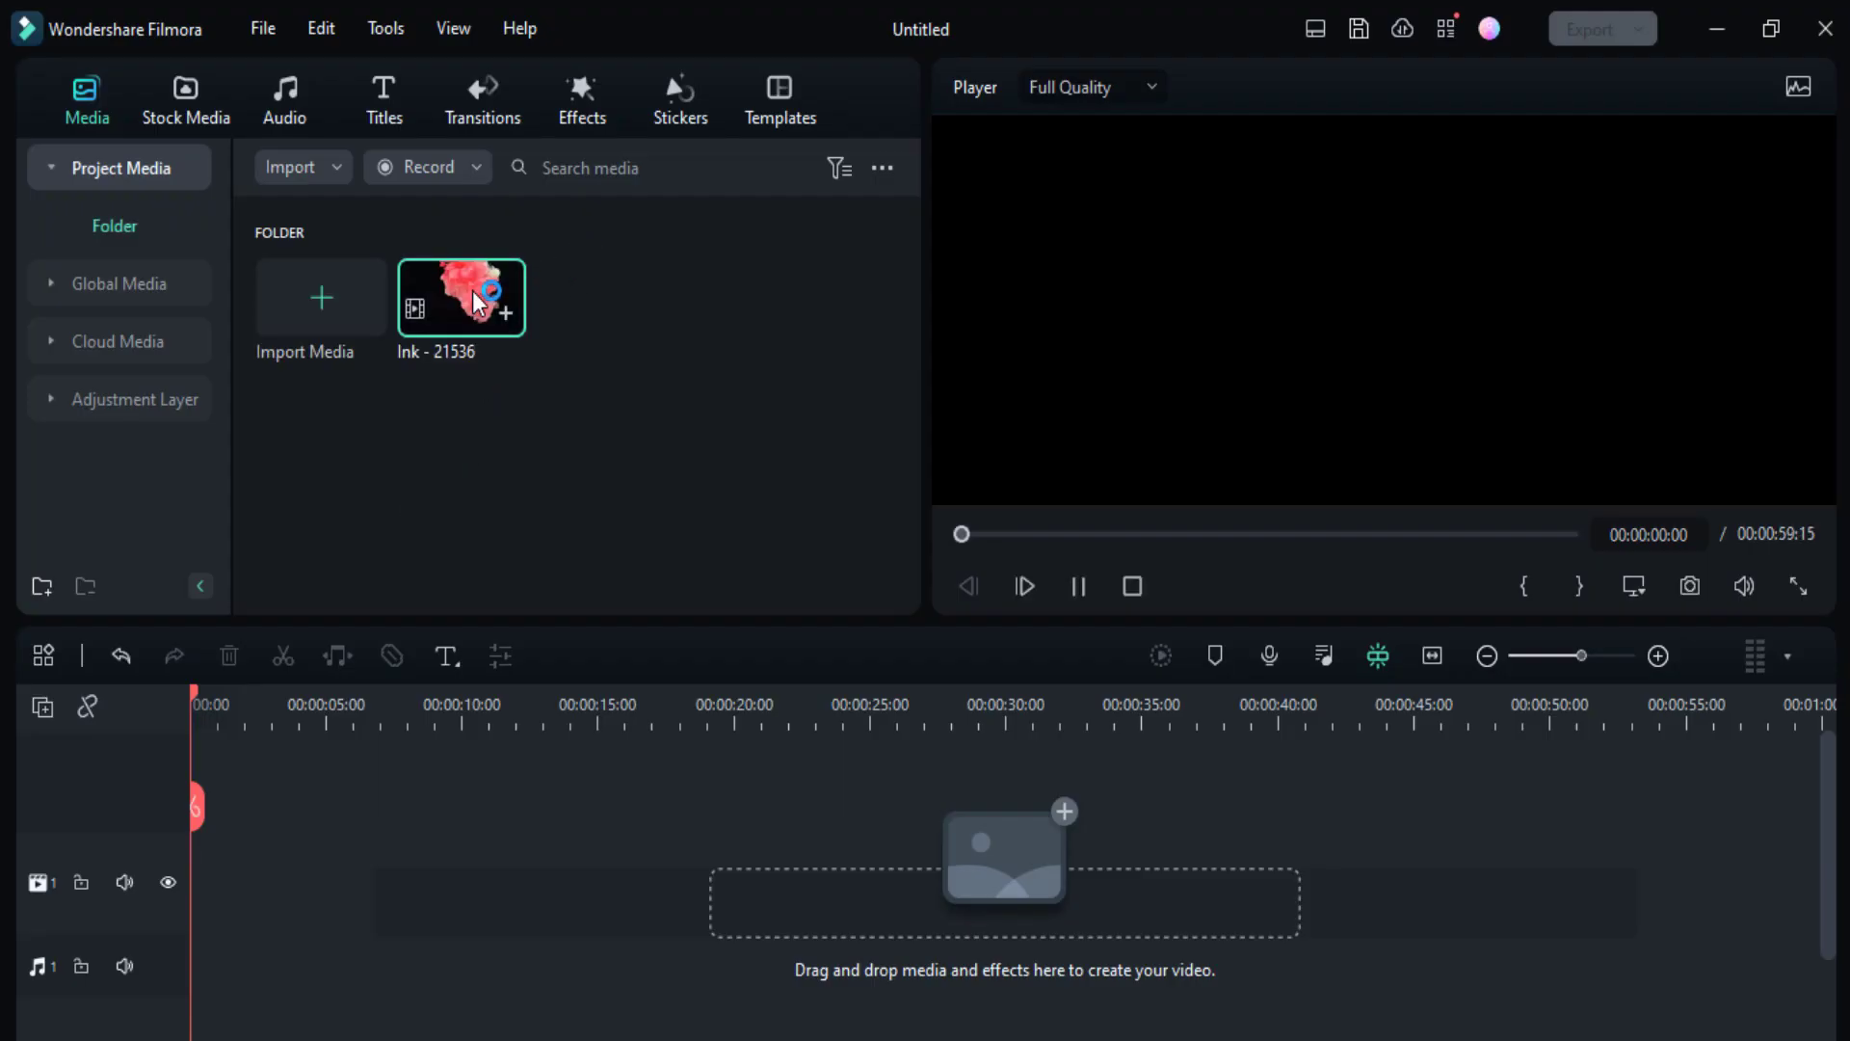
# Put Ink - 21536 on the video track and run AI Smart Cutout on it
pyautogui.click(503, 311)
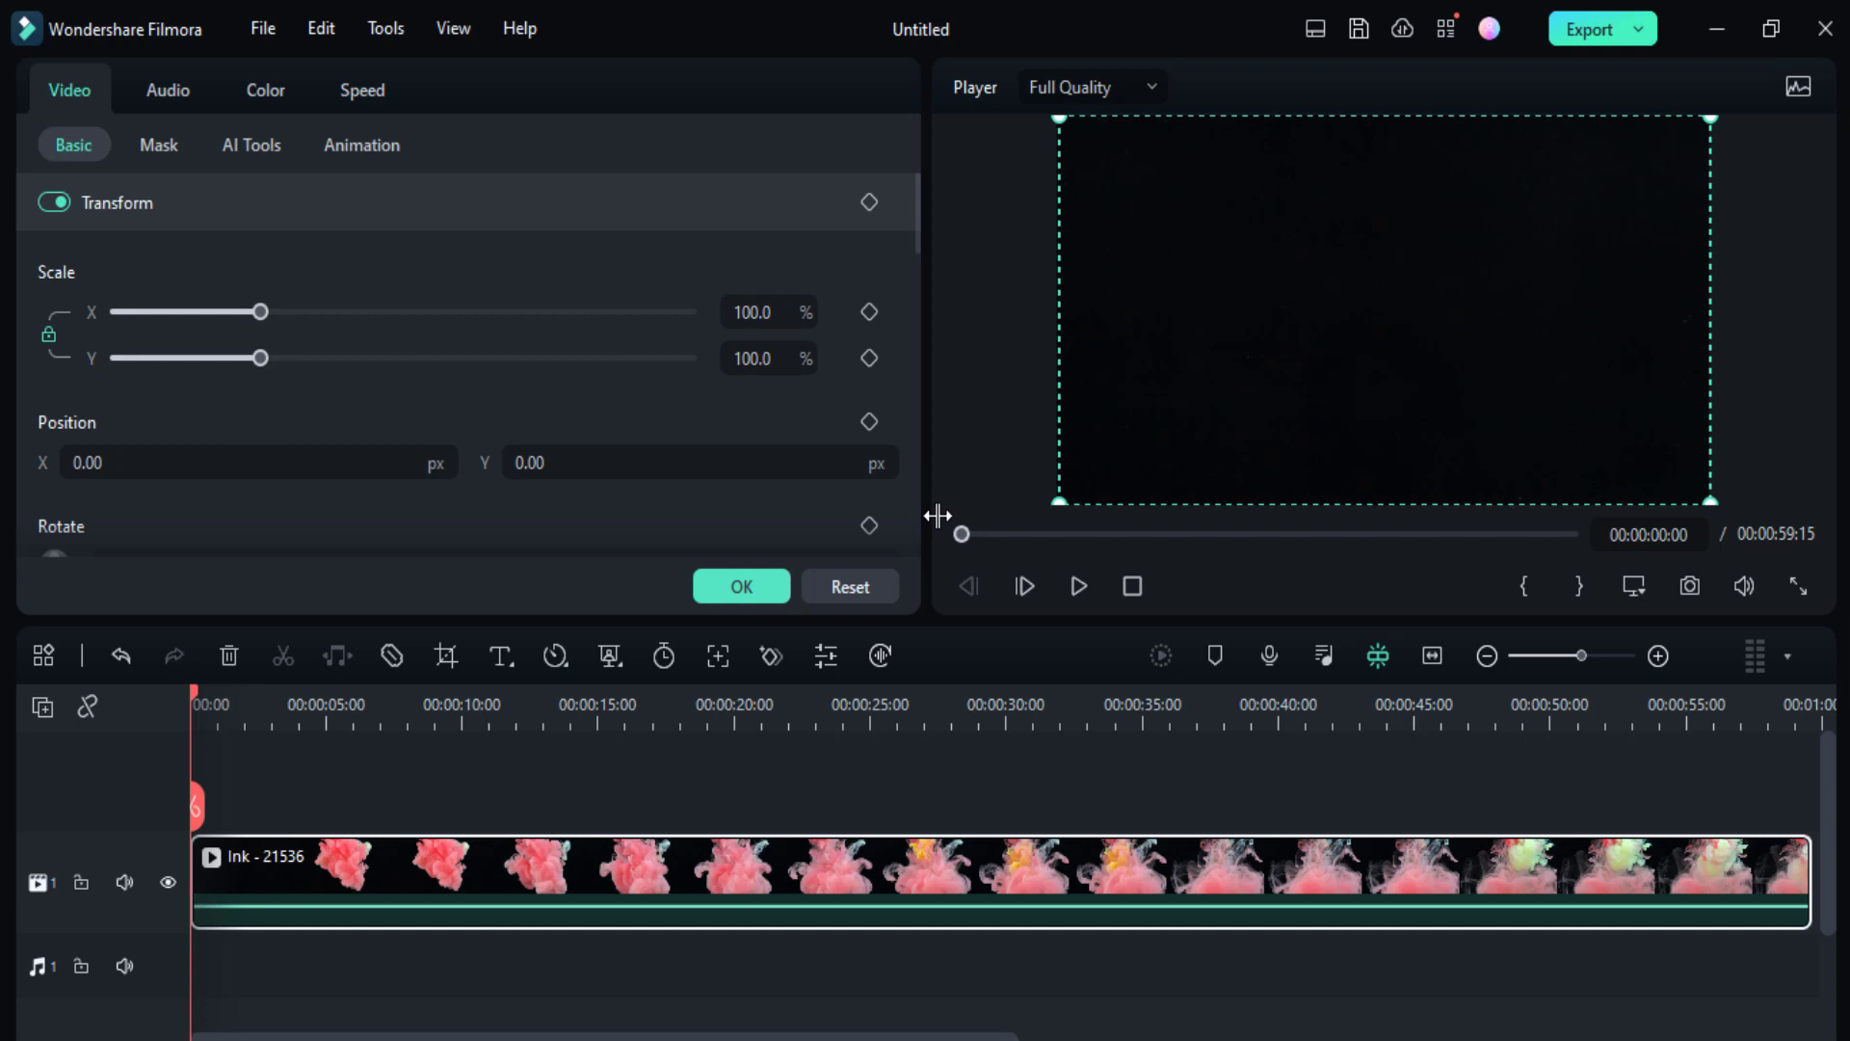
pyautogui.scroll(-5, 569, 363)
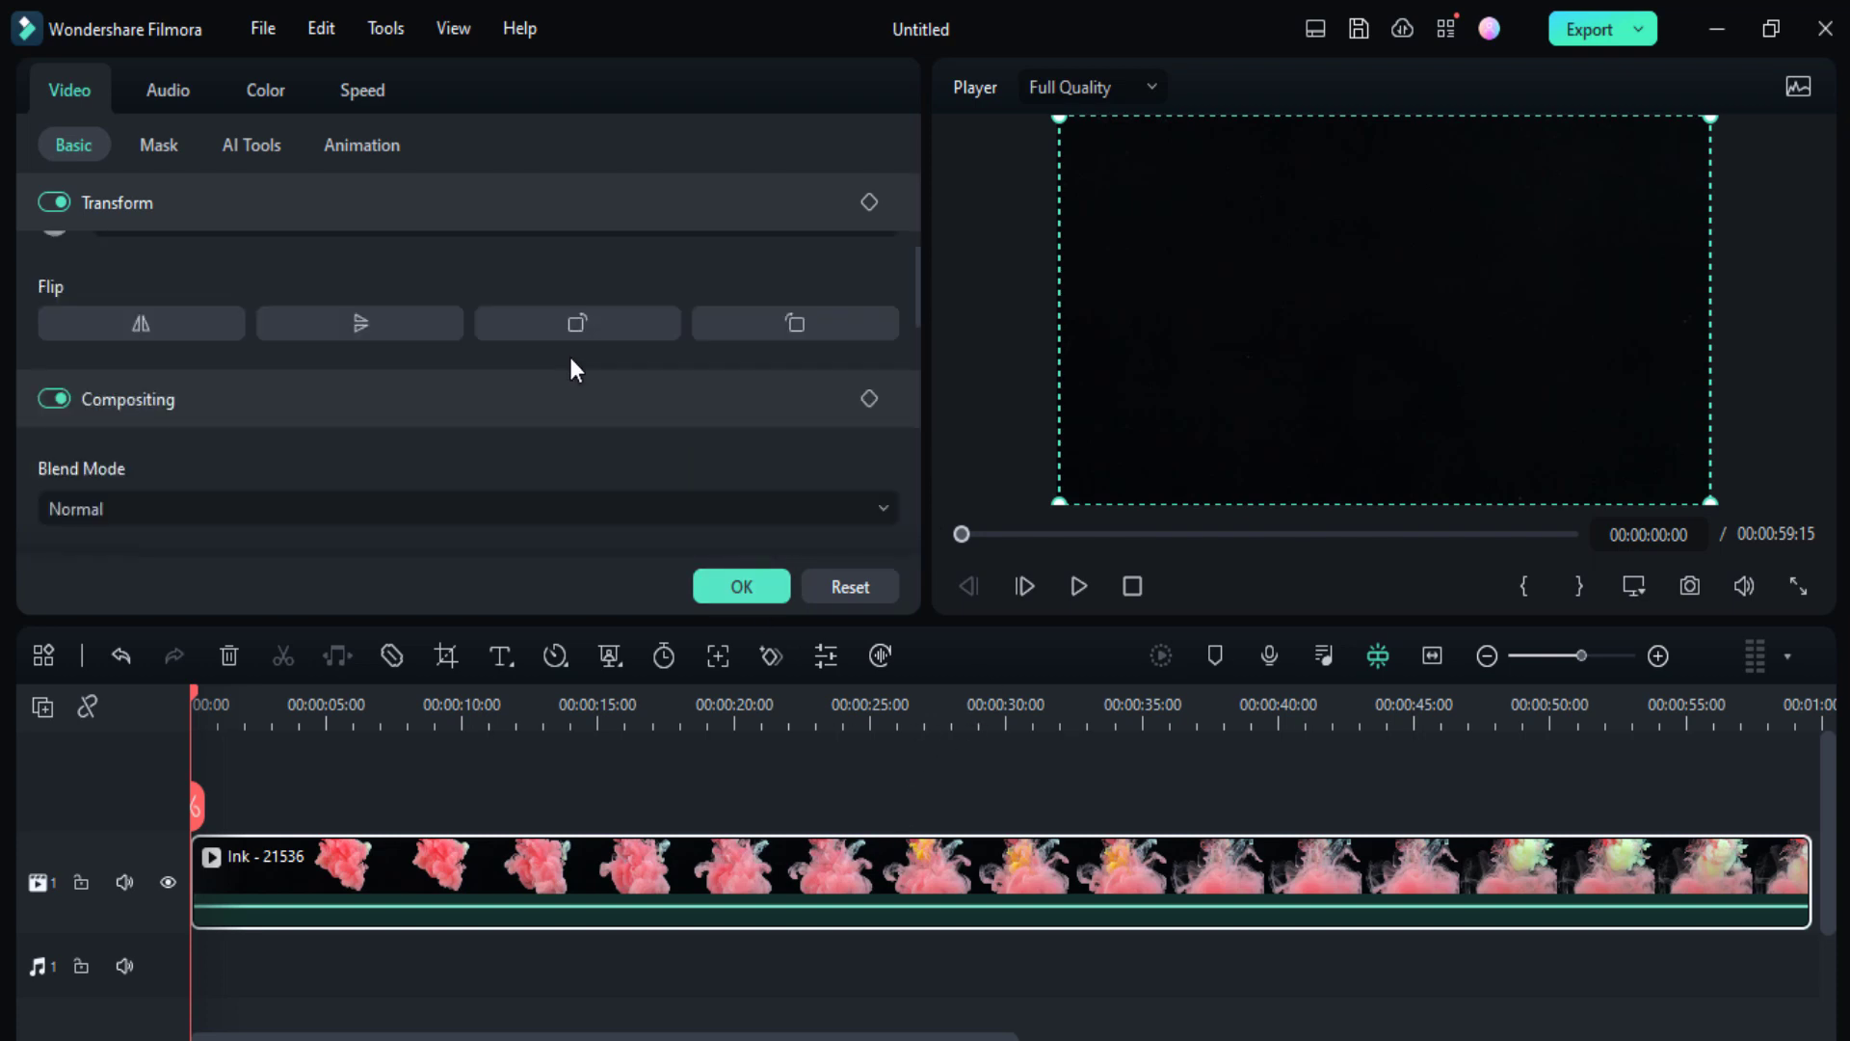
pyautogui.scroll(-3, 568, 364)
pyautogui.scroll(2, 232, 409)
pyautogui.scroll(3, 232, 410)
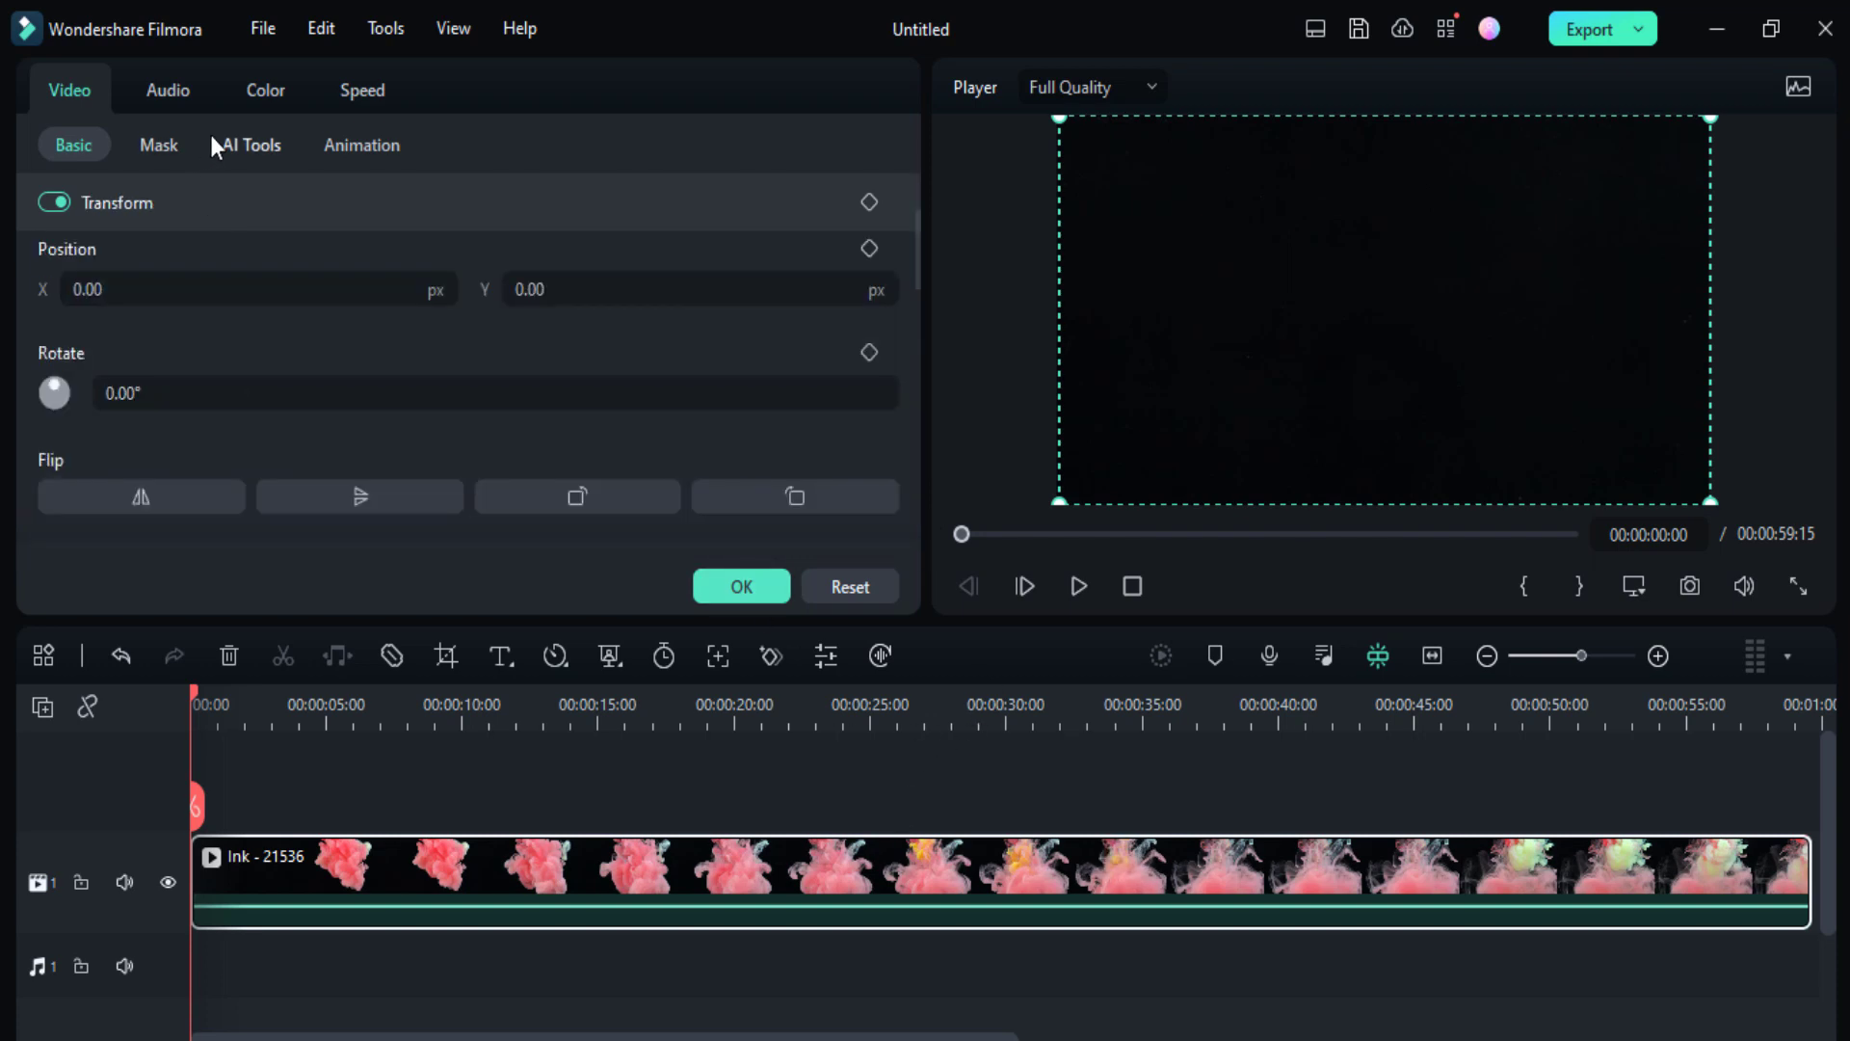
pyautogui.click(251, 145)
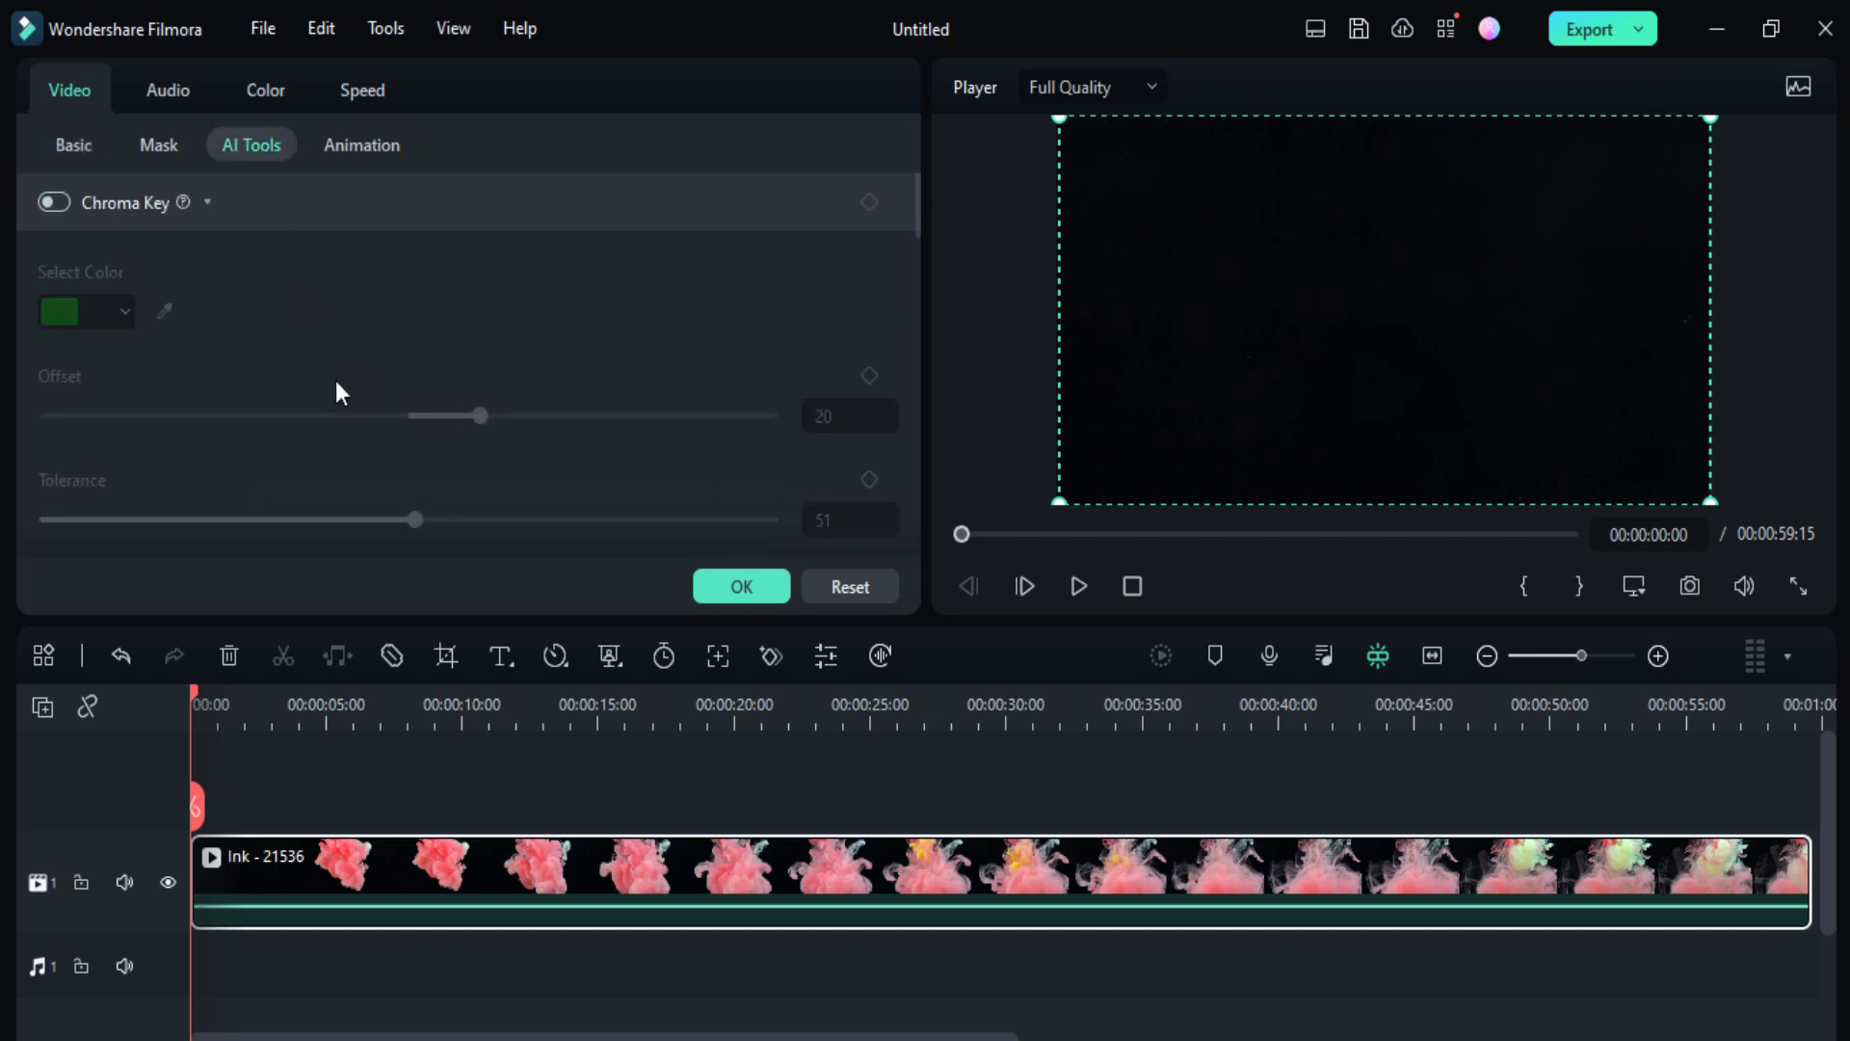
pyautogui.scroll(-3, 337, 380)
pyautogui.scroll(-3, 309, 396)
pyautogui.click(141, 372)
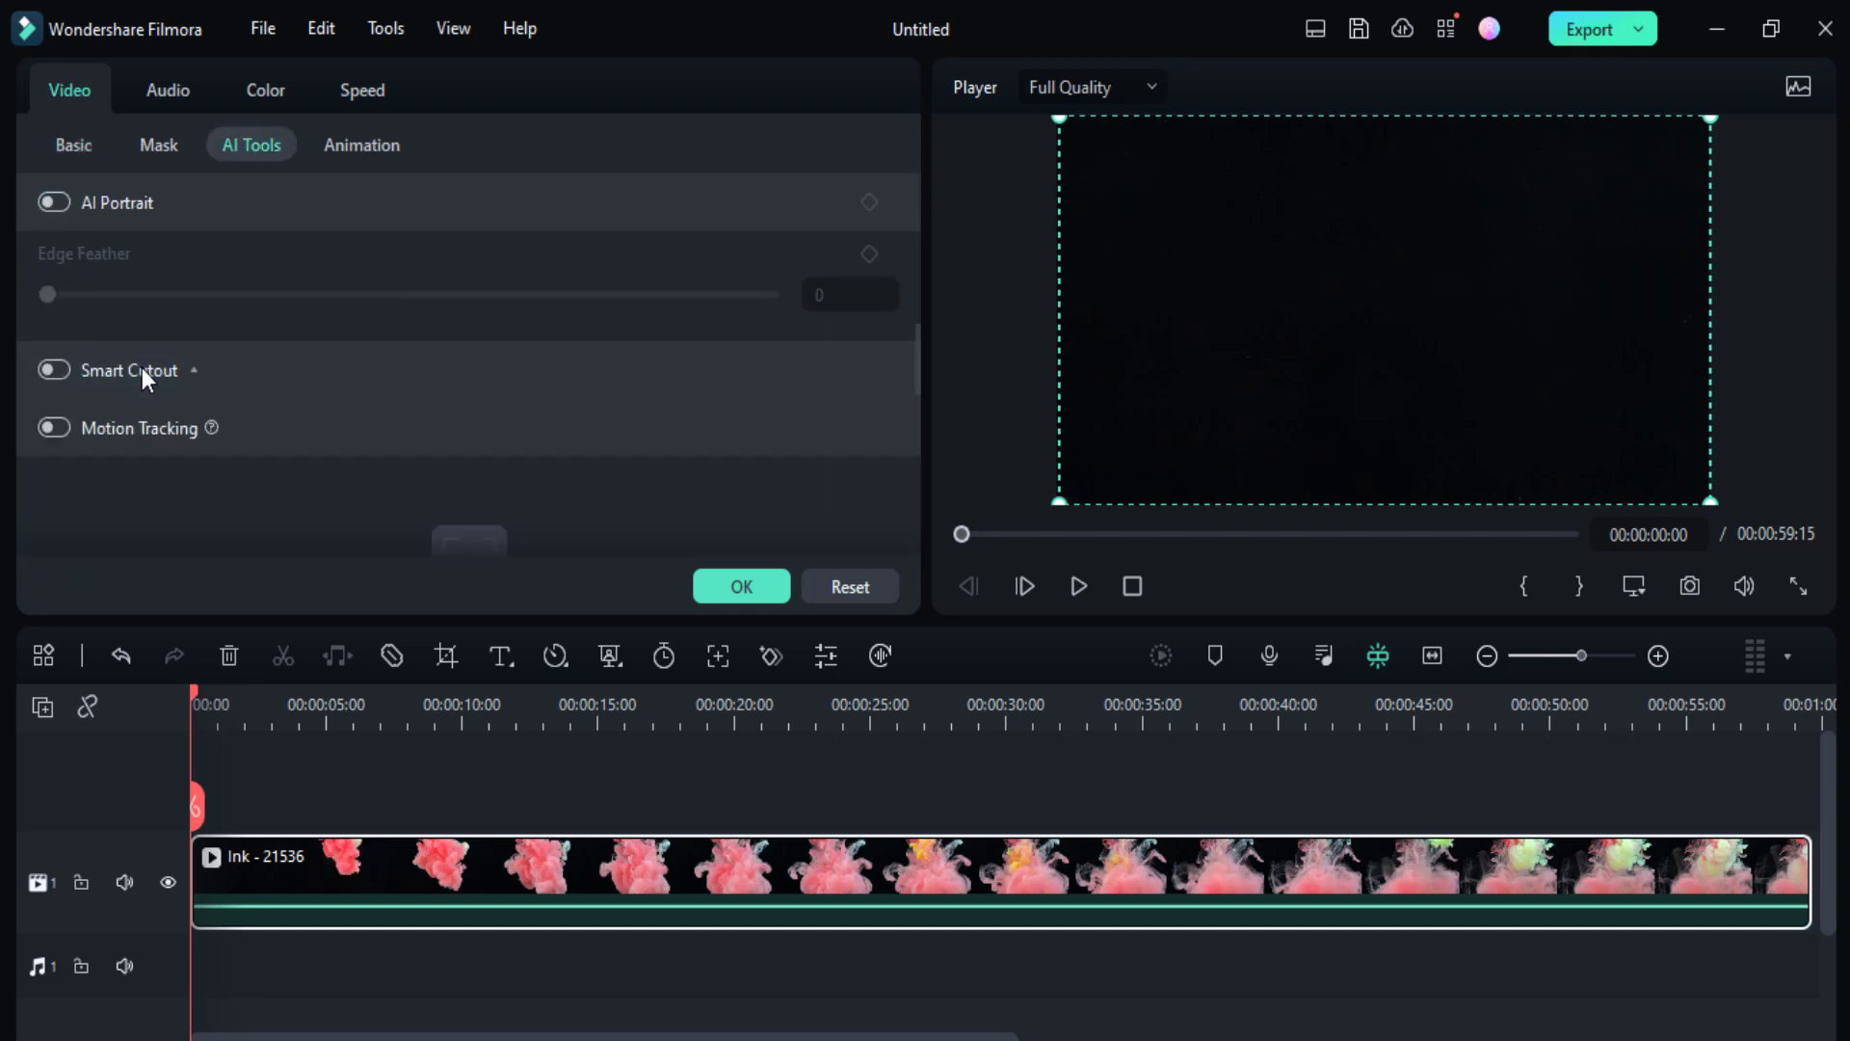
pyautogui.click(137, 353)
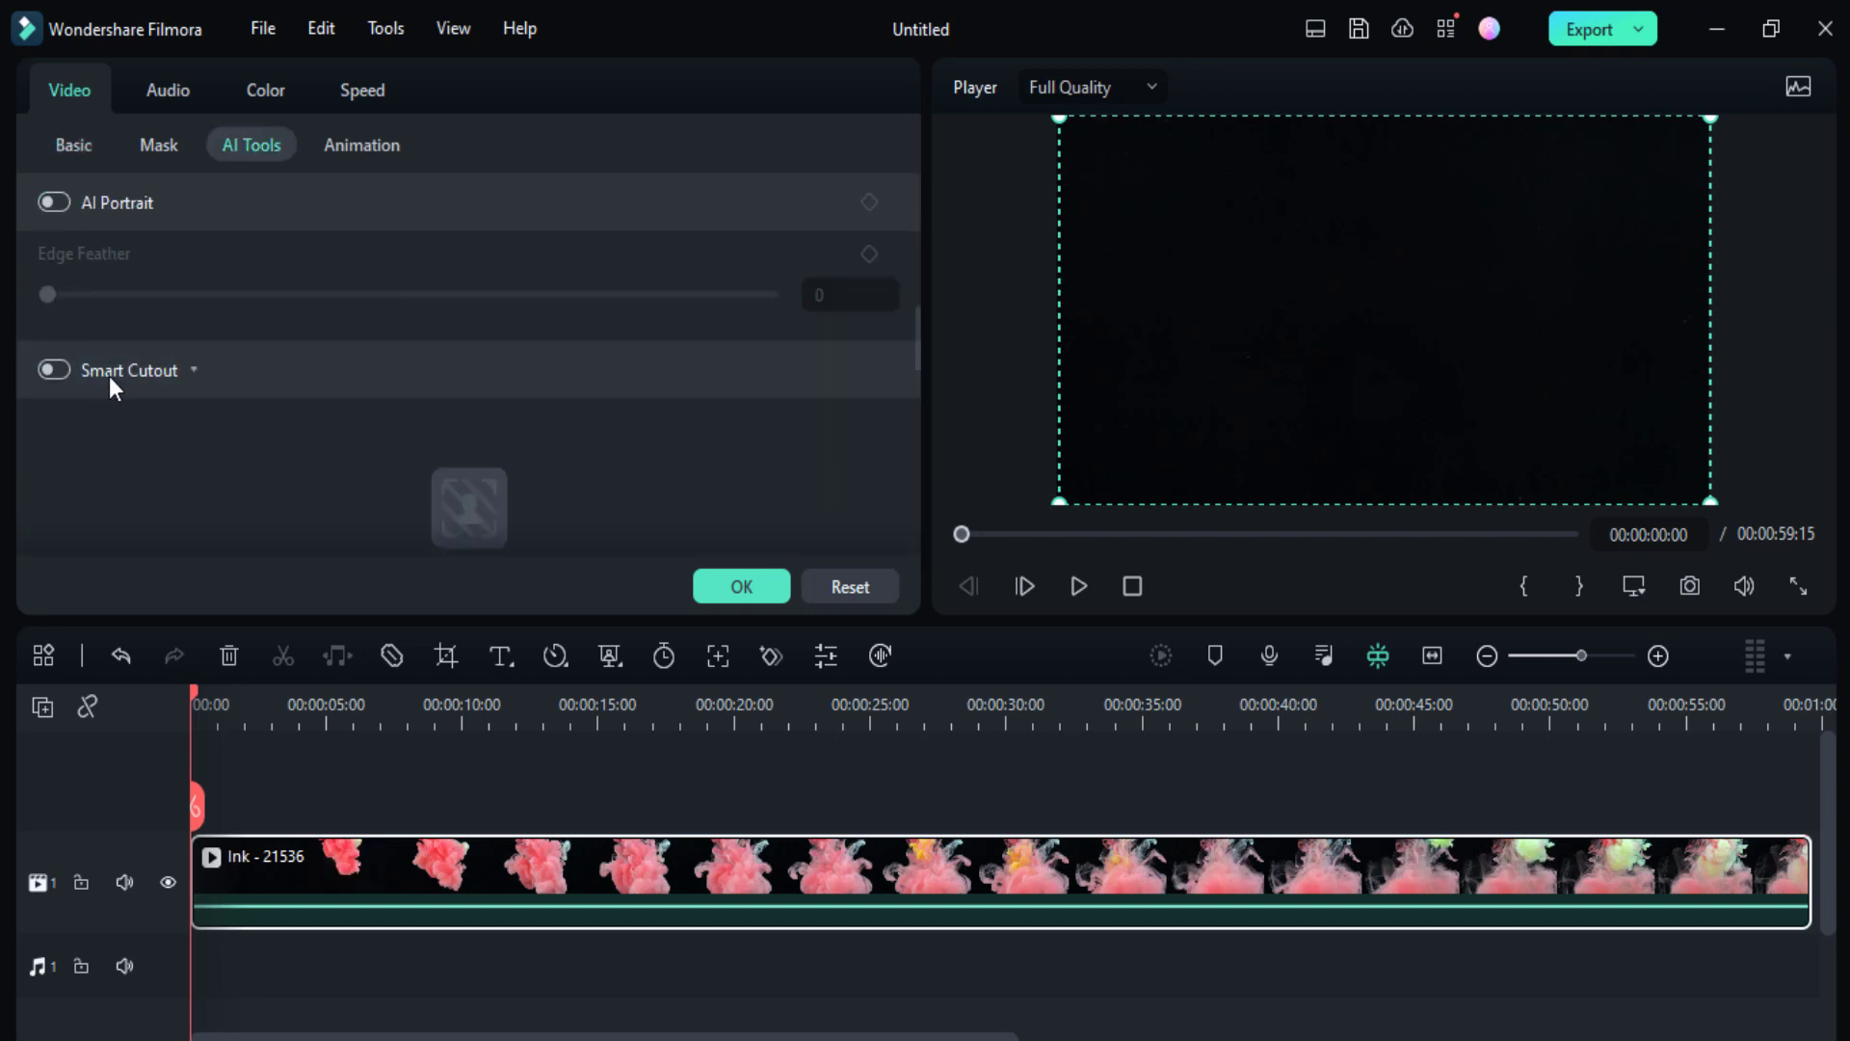
pyautogui.click(58, 370)
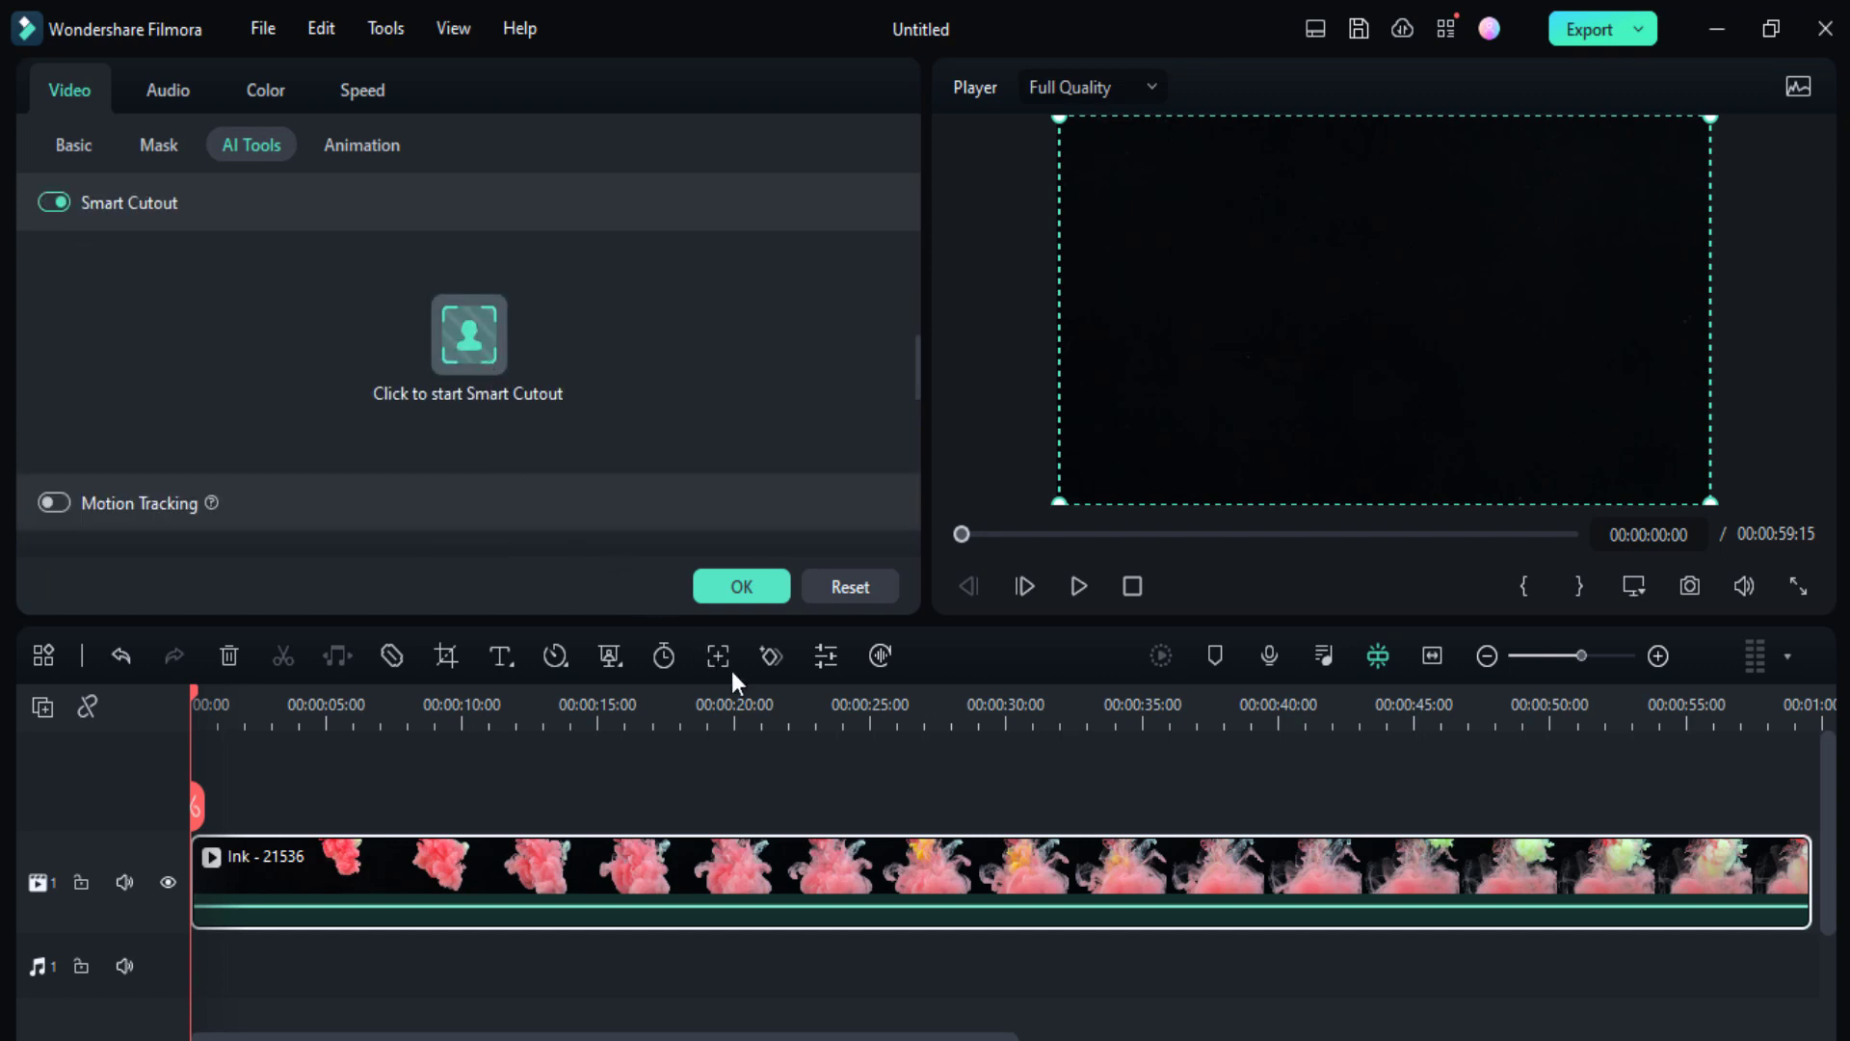
pyautogui.click(536, 390)
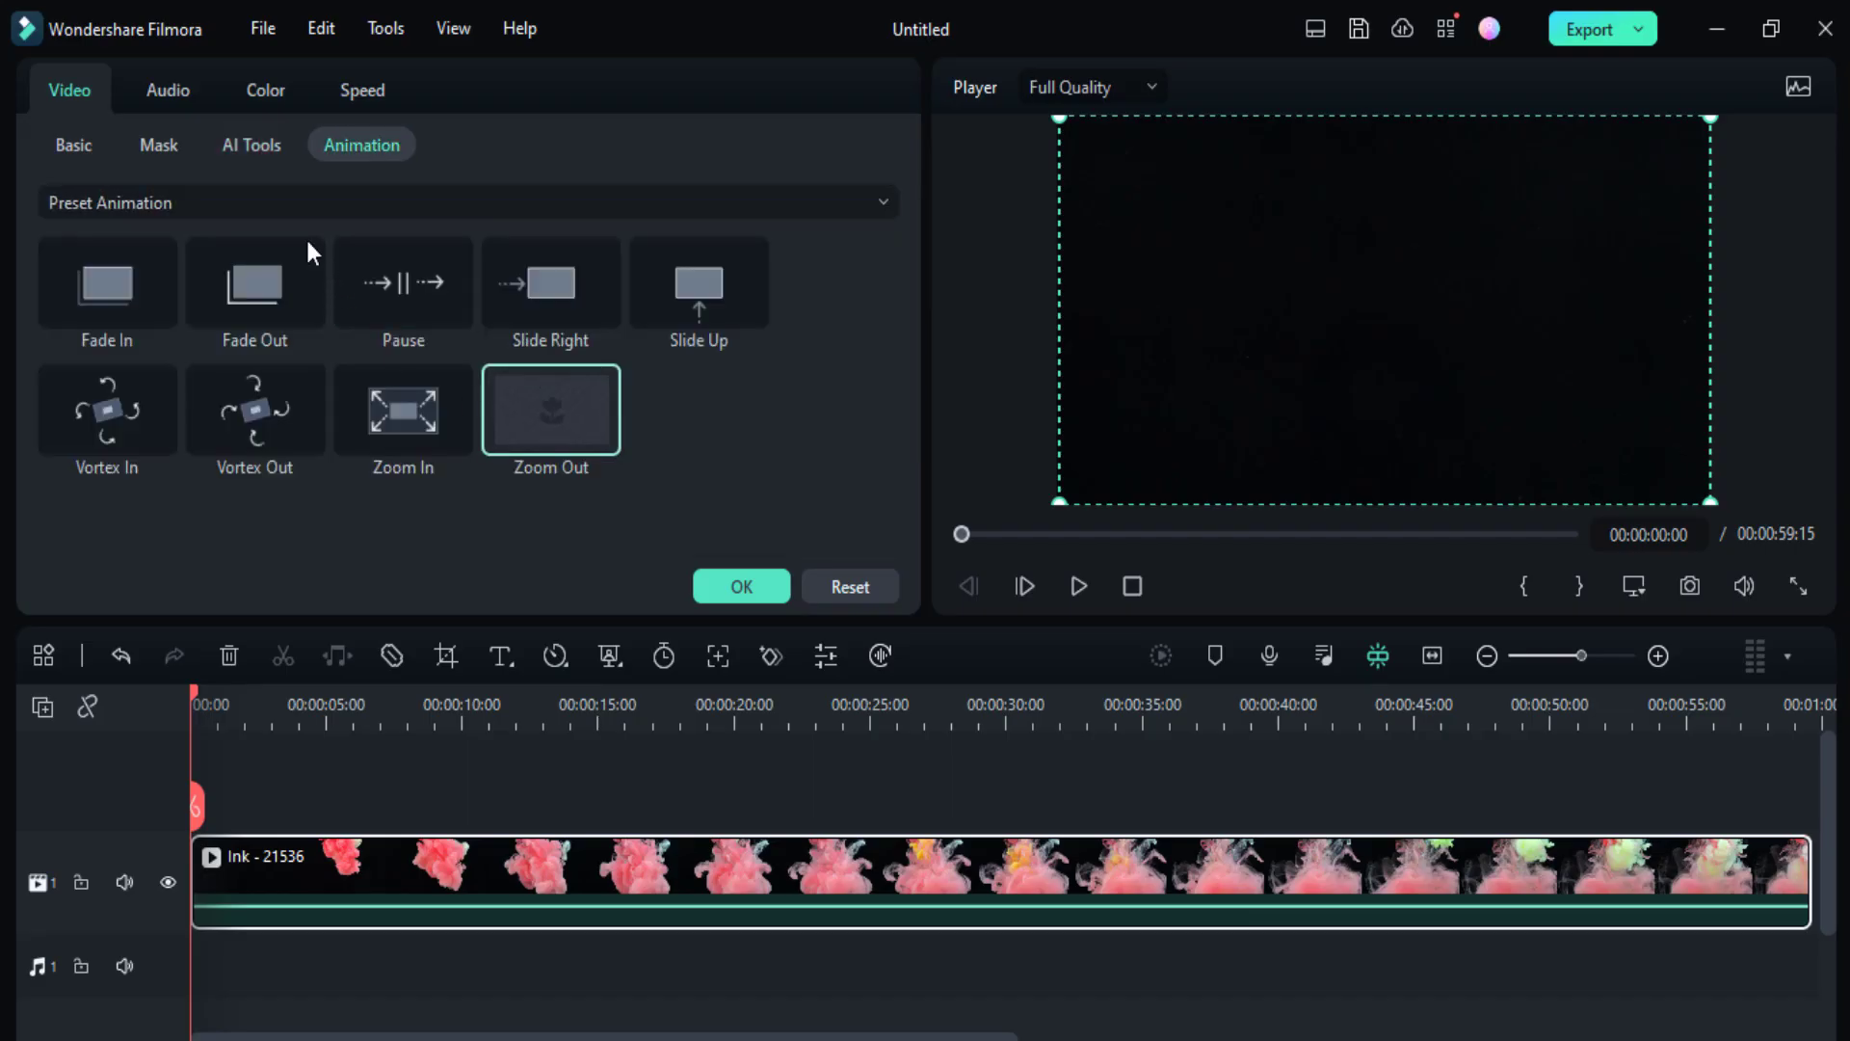
# Apply a Rectangle mask to the Ink - 21536 clip, play it, and deselect it
pyautogui.click(137, 133)
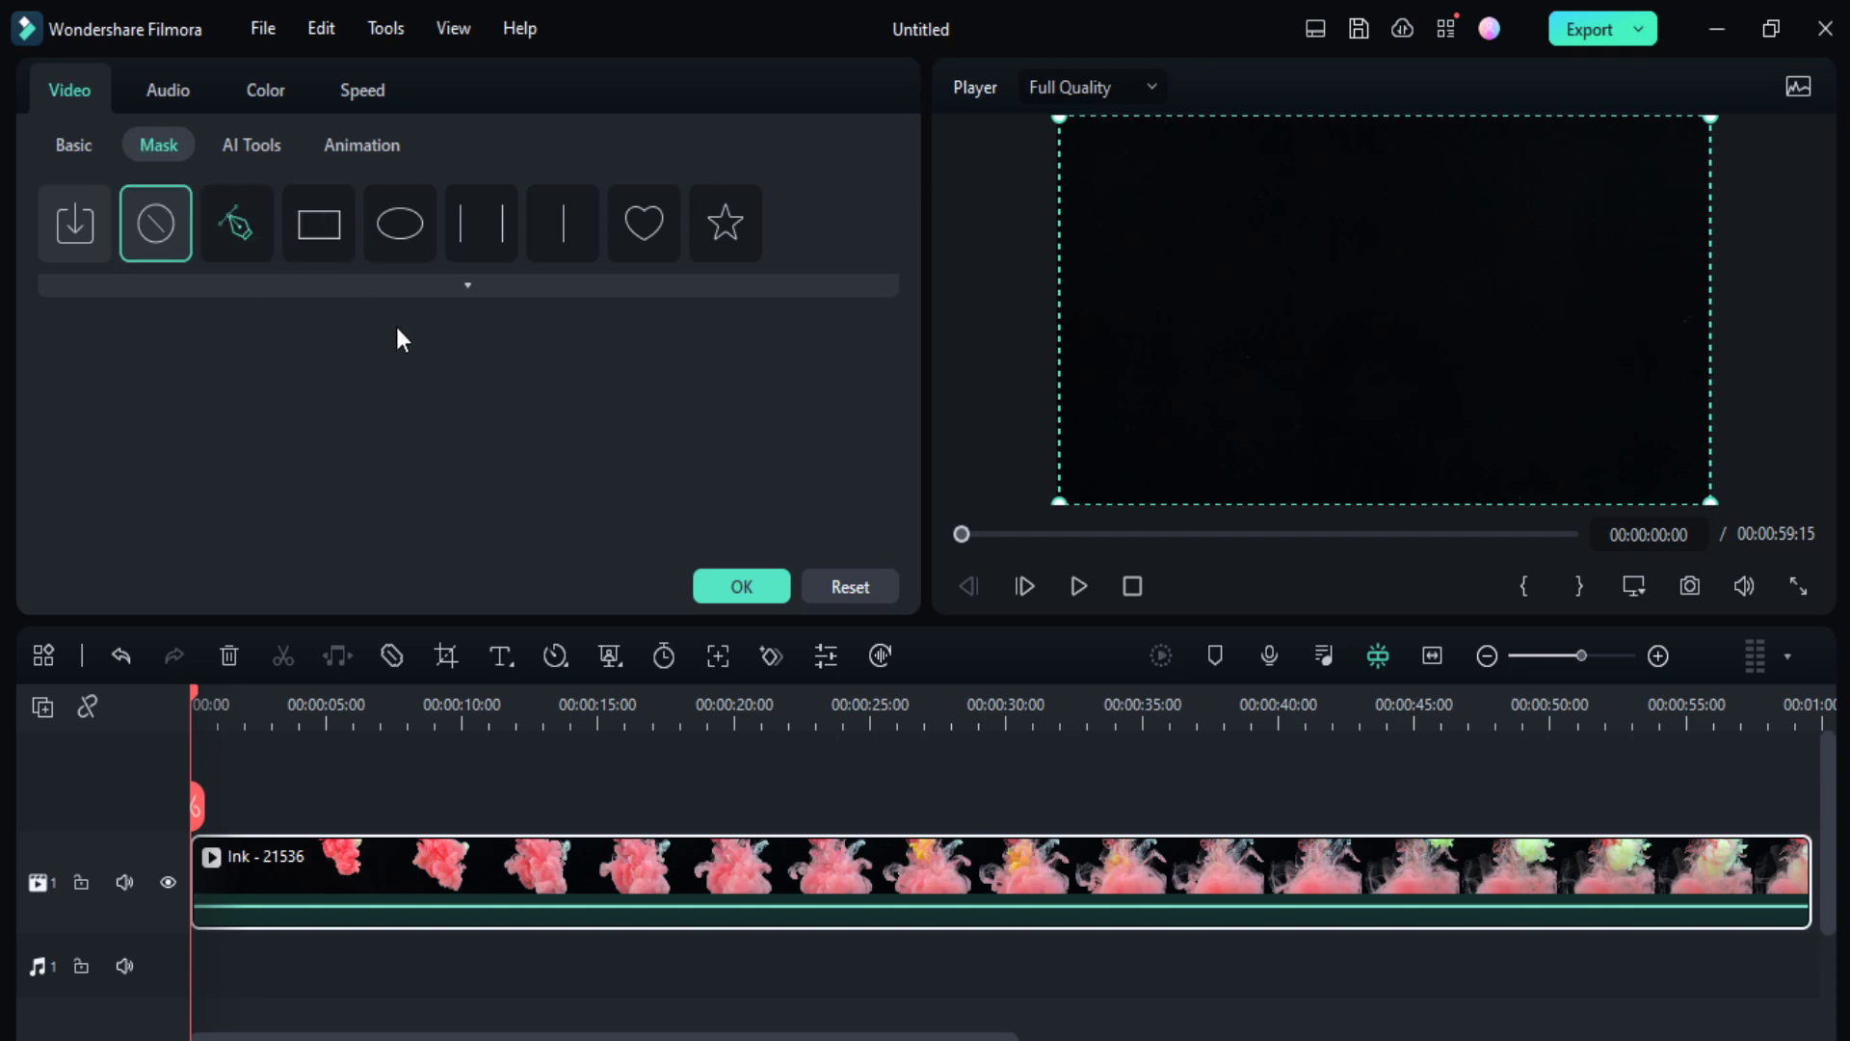
pyautogui.click(320, 222)
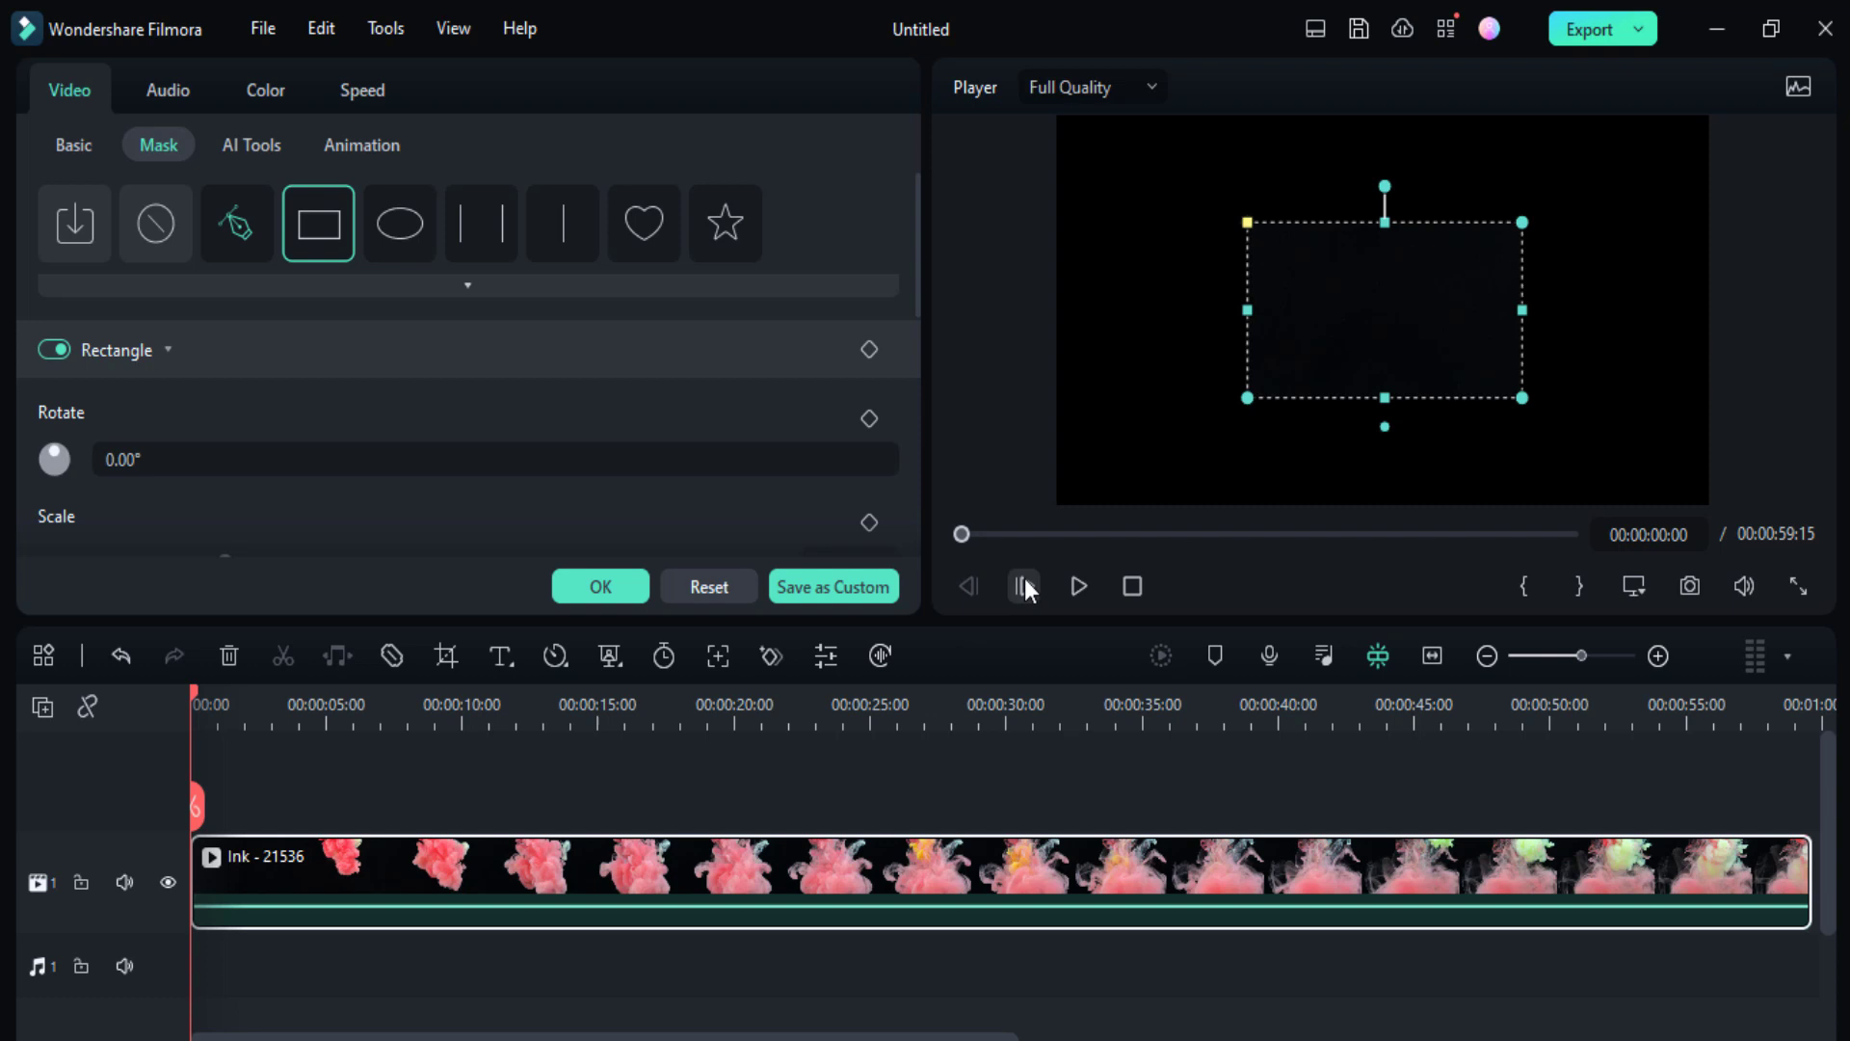
pyautogui.click(1075, 584)
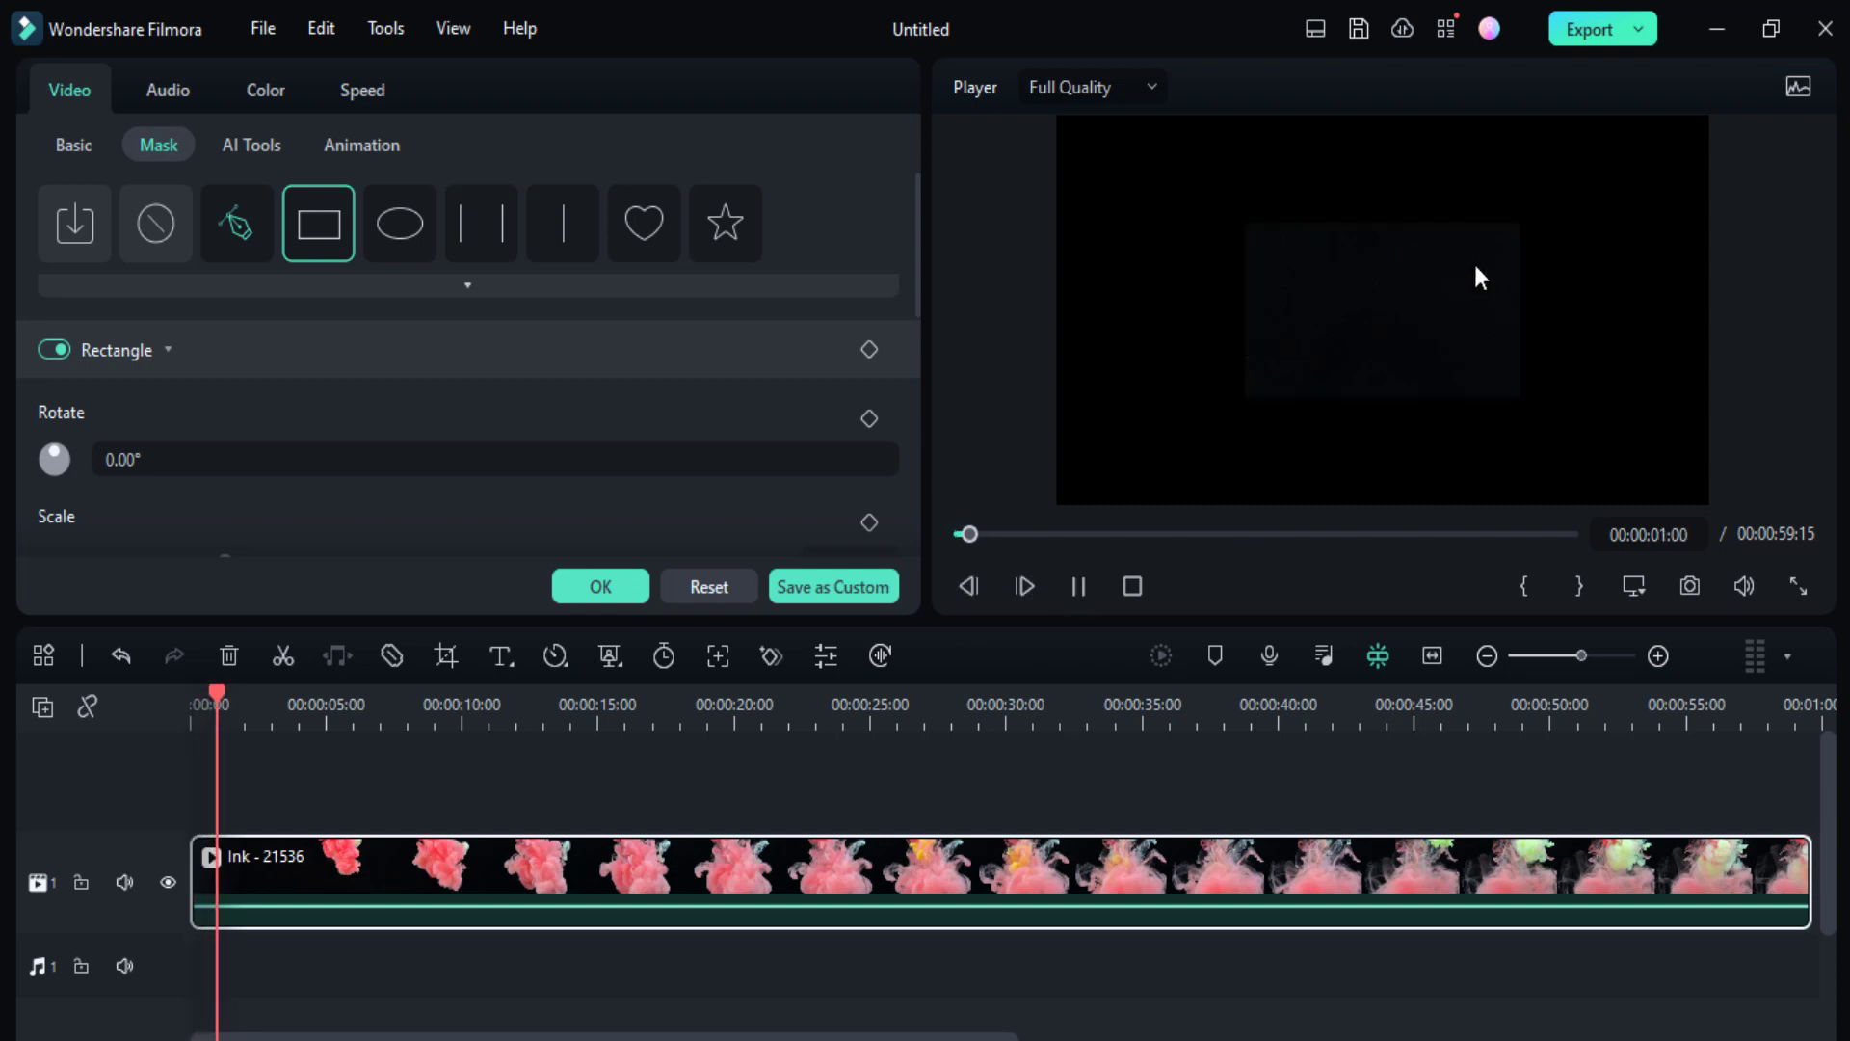
pyautogui.click(1417, 305)
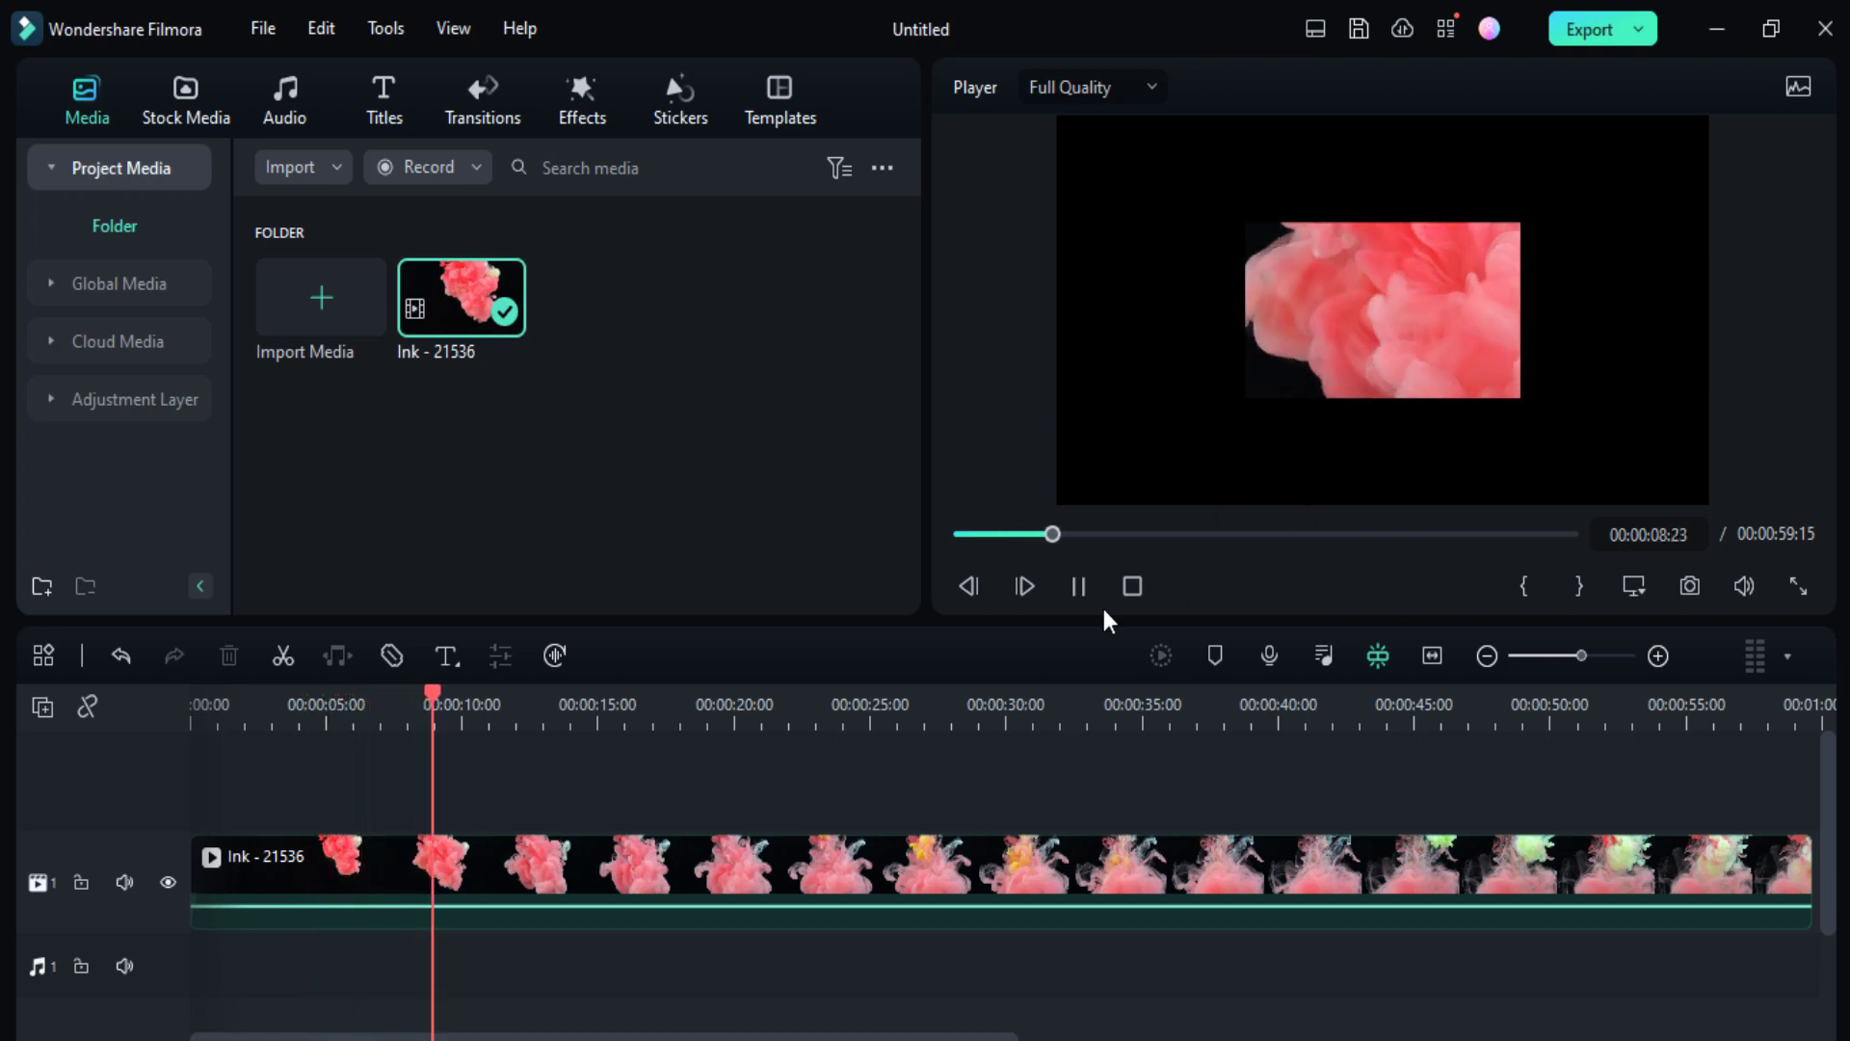
# Pause playback and browse the New and Filmstock titles
pyautogui.click(1074, 587)
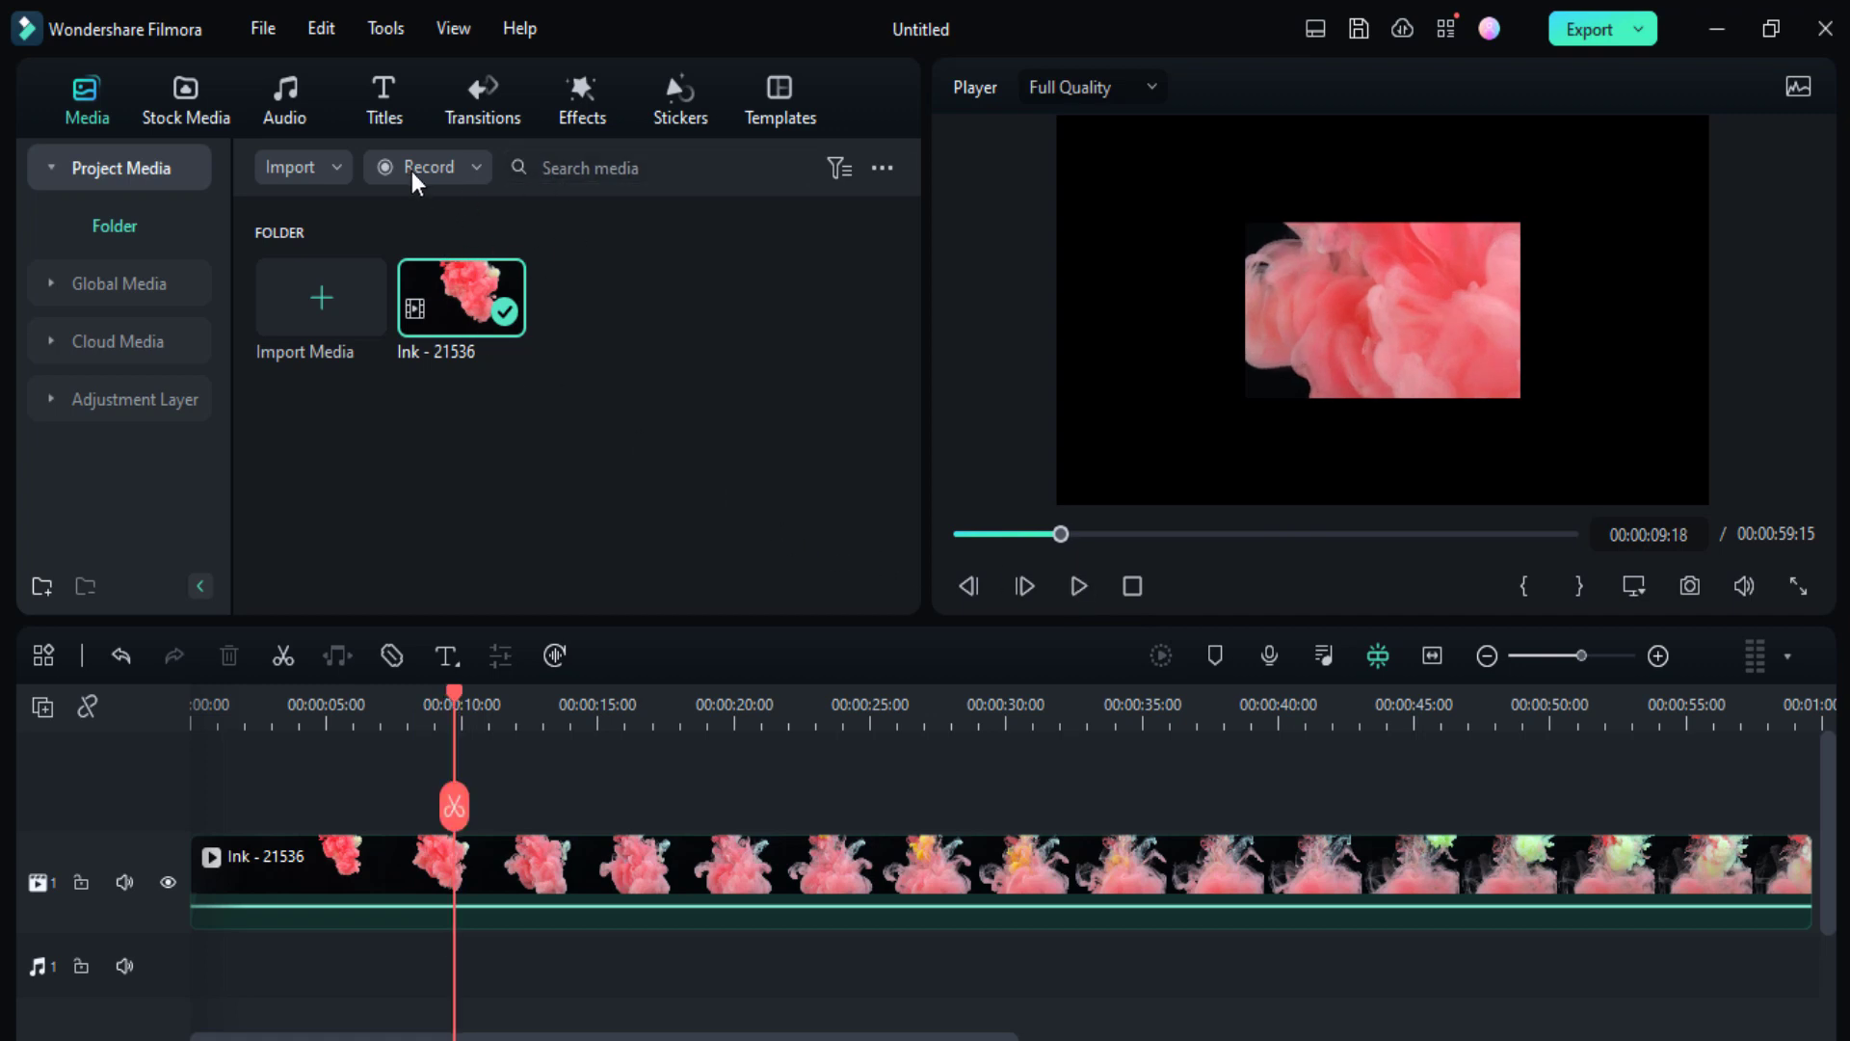
pyautogui.click(390, 99)
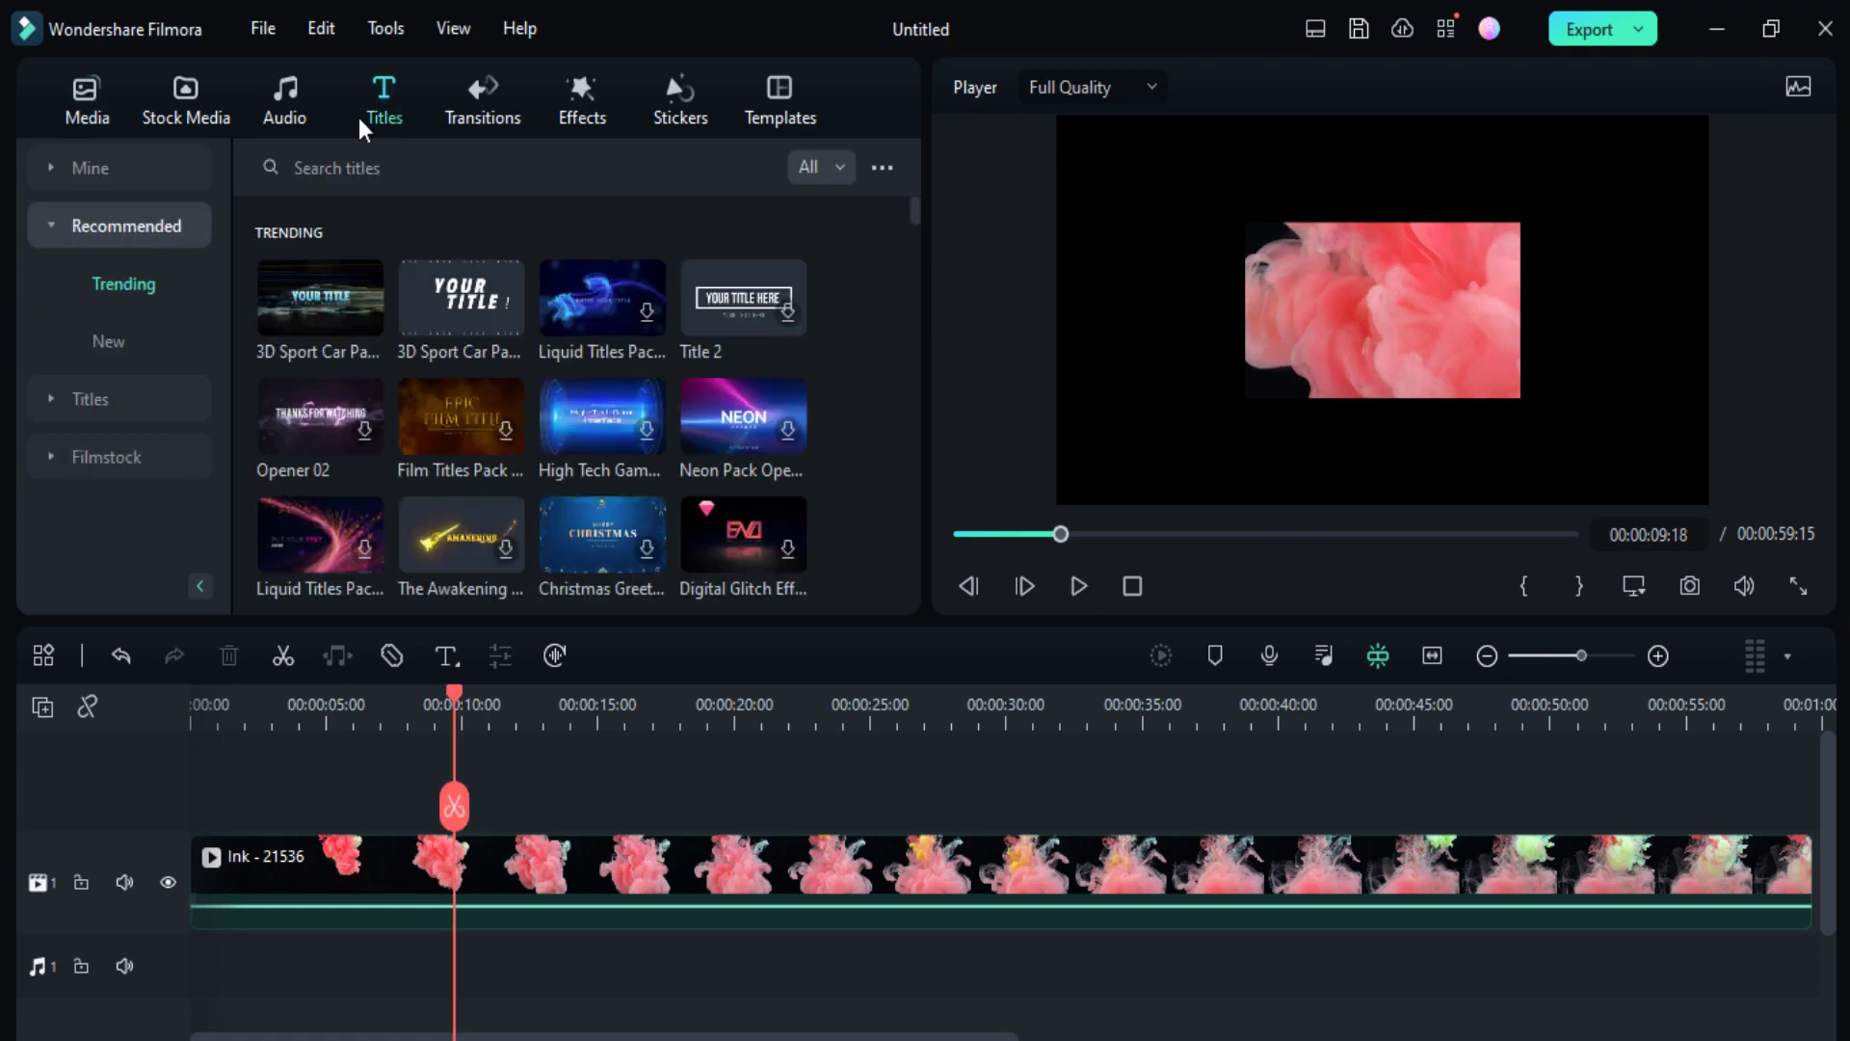
pyautogui.click(108, 340)
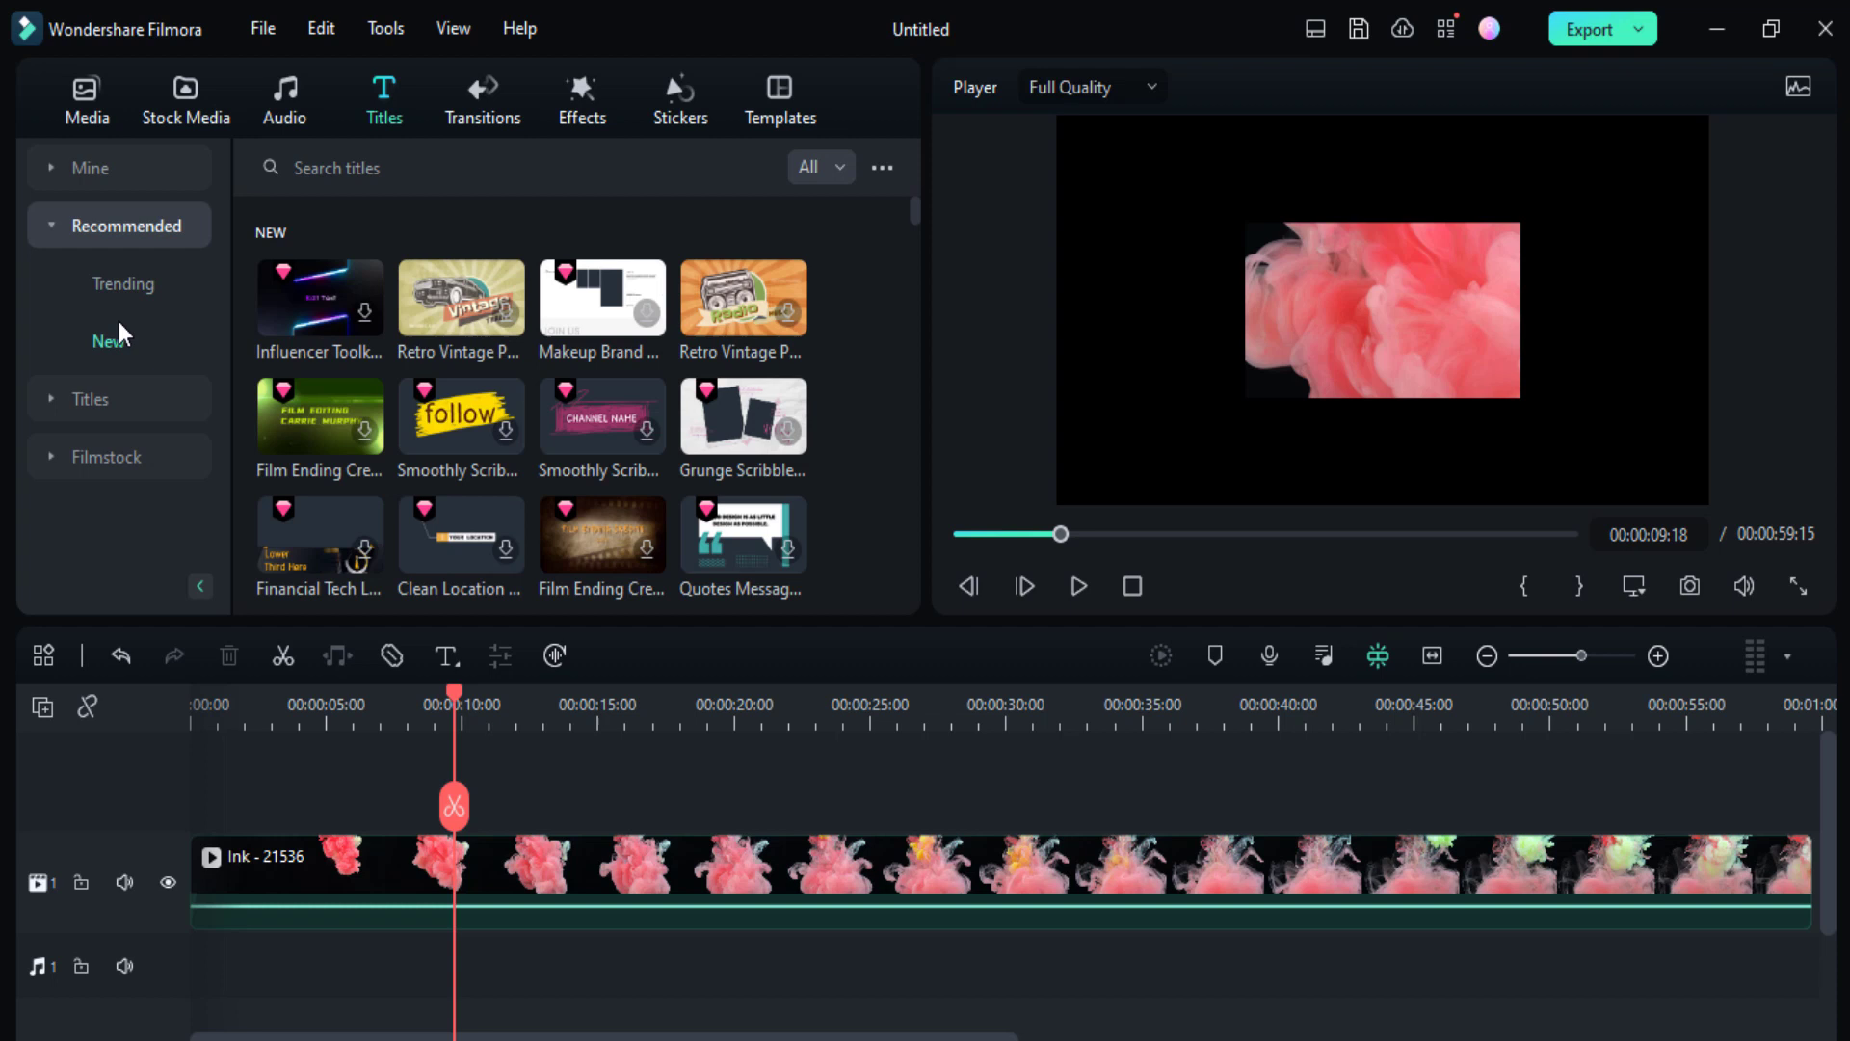
pyautogui.scroll(-2, 522, 471)
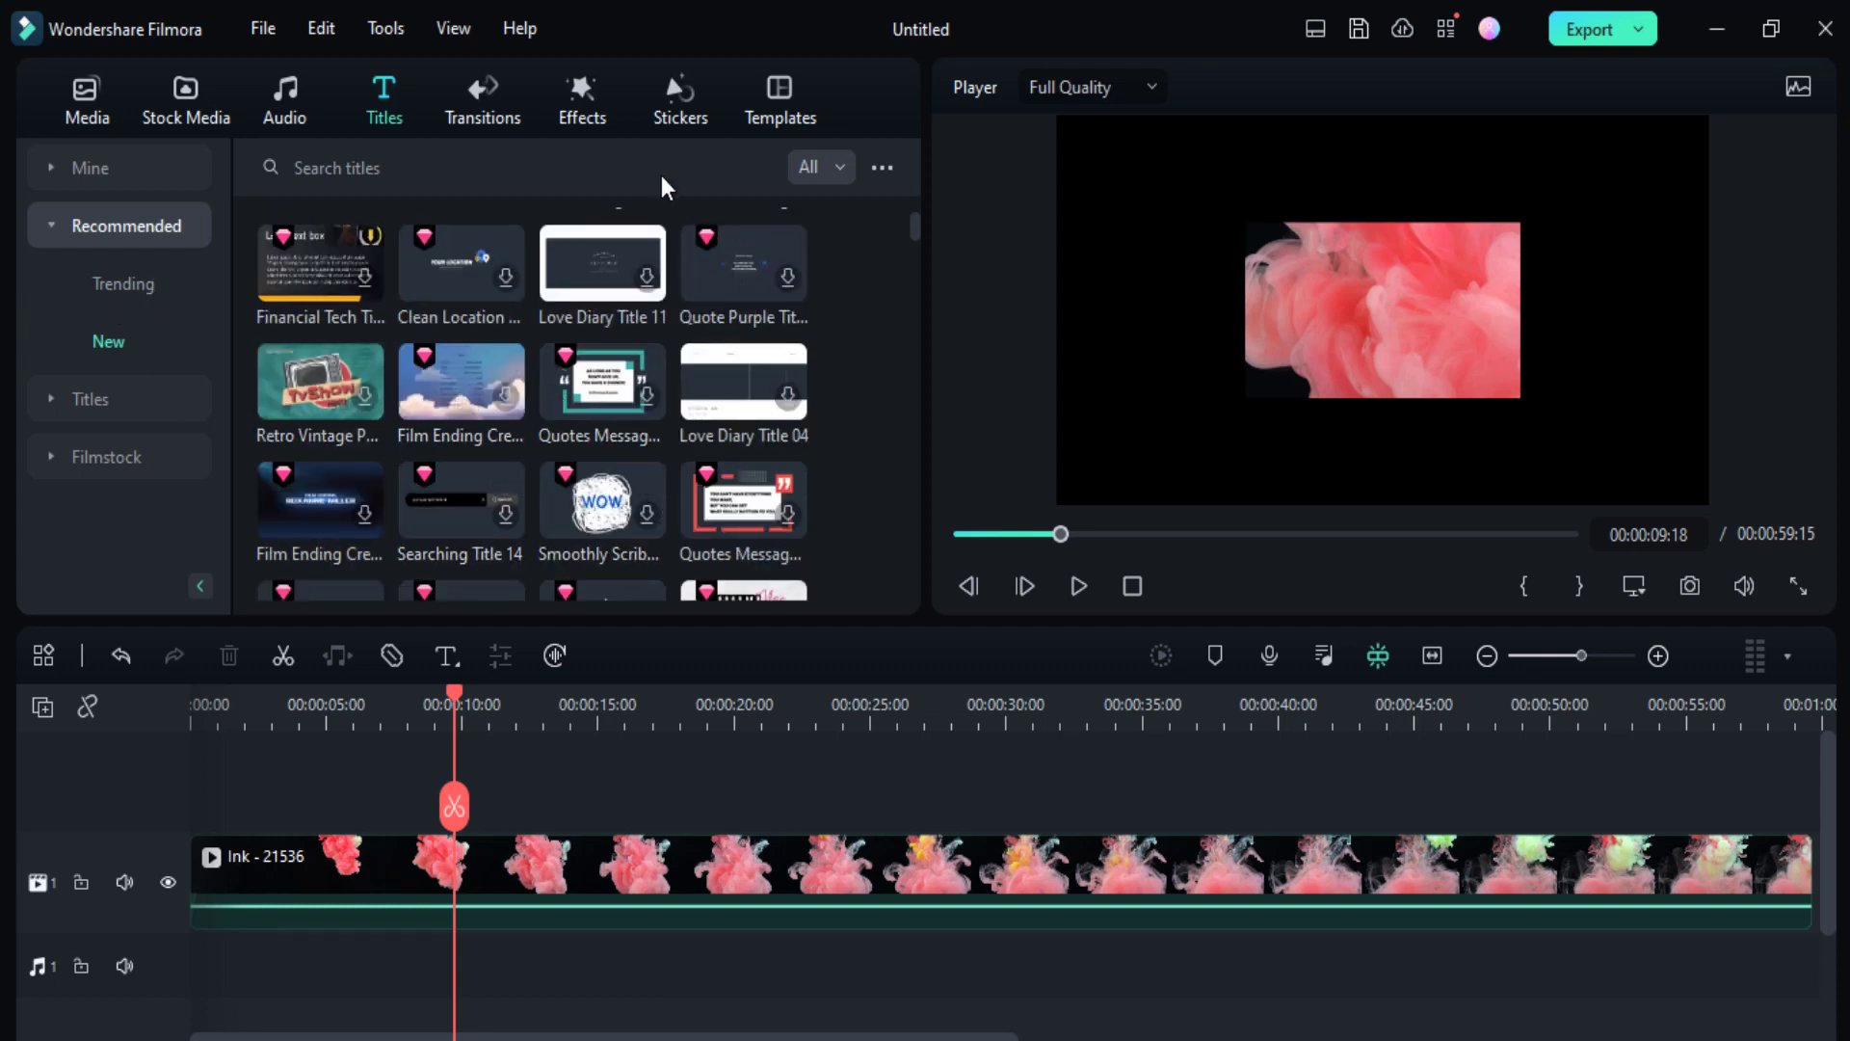
pyautogui.click(140, 460)
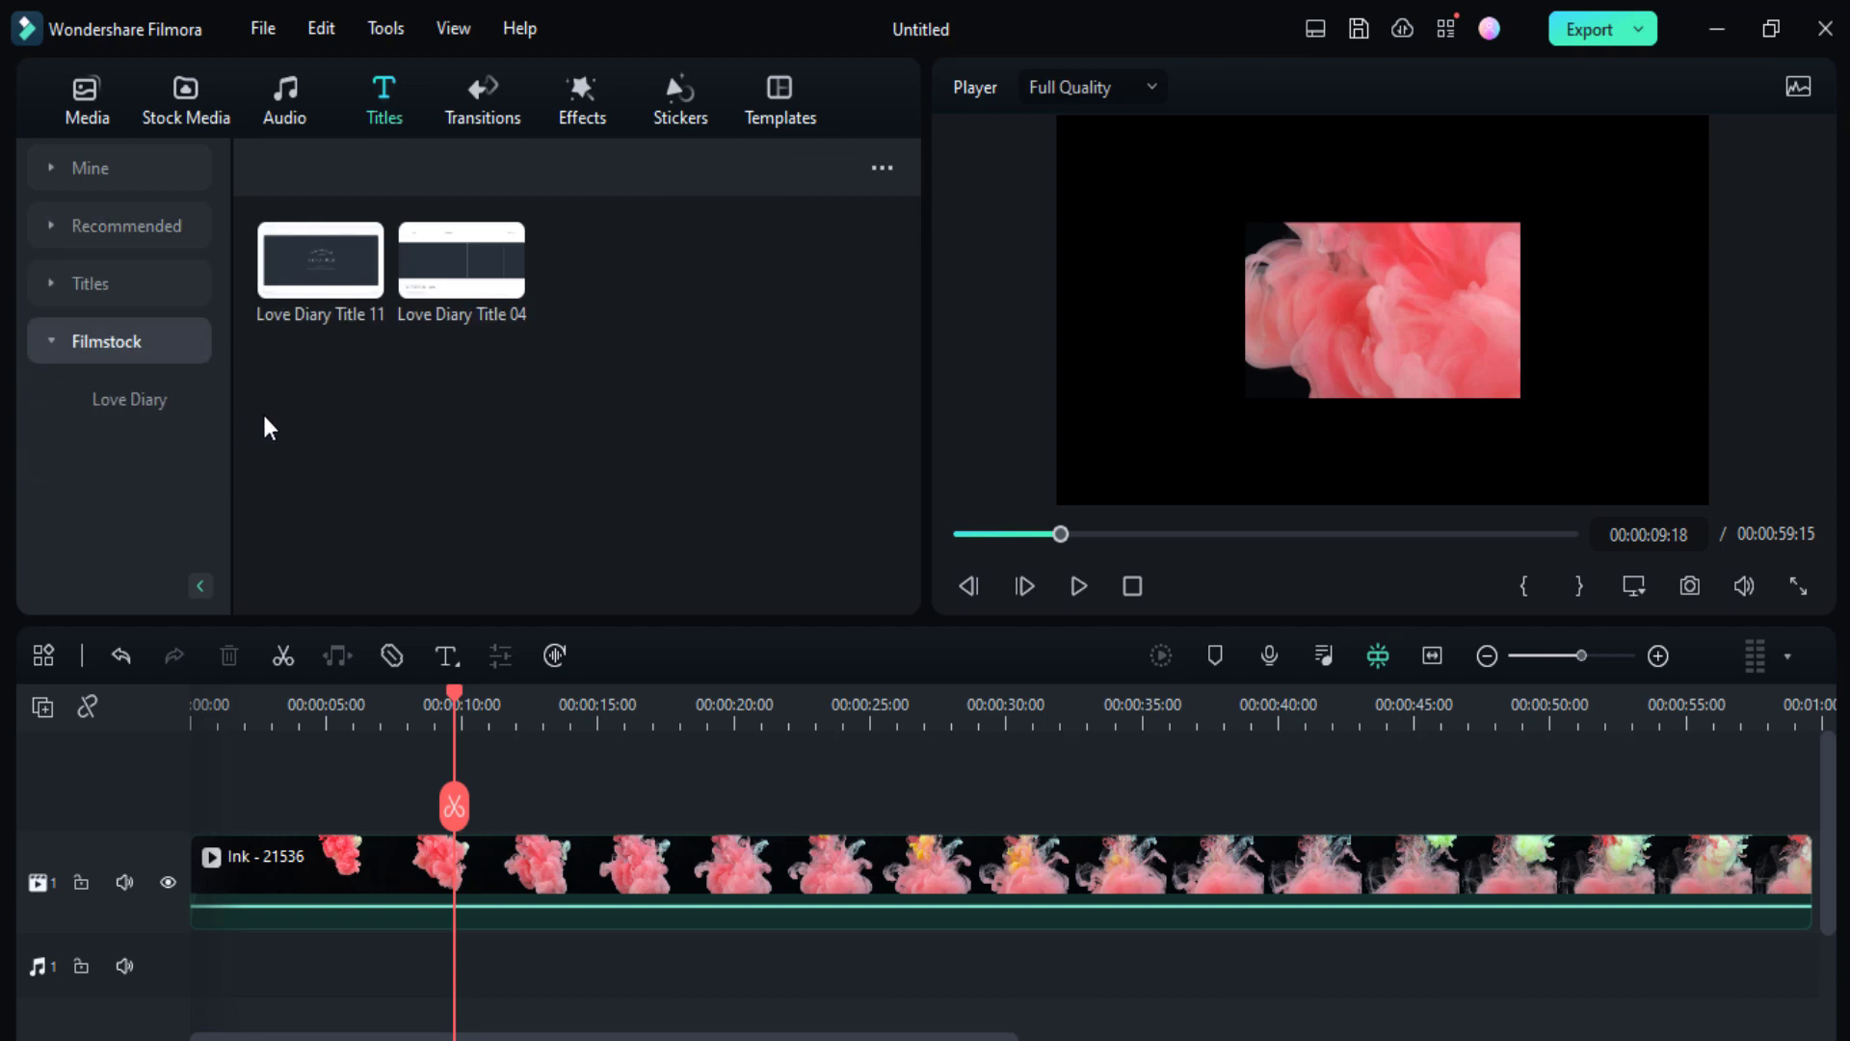
# Browse the new transitions, then the effects, stickers and templates libraries
pyautogui.click(466, 108)
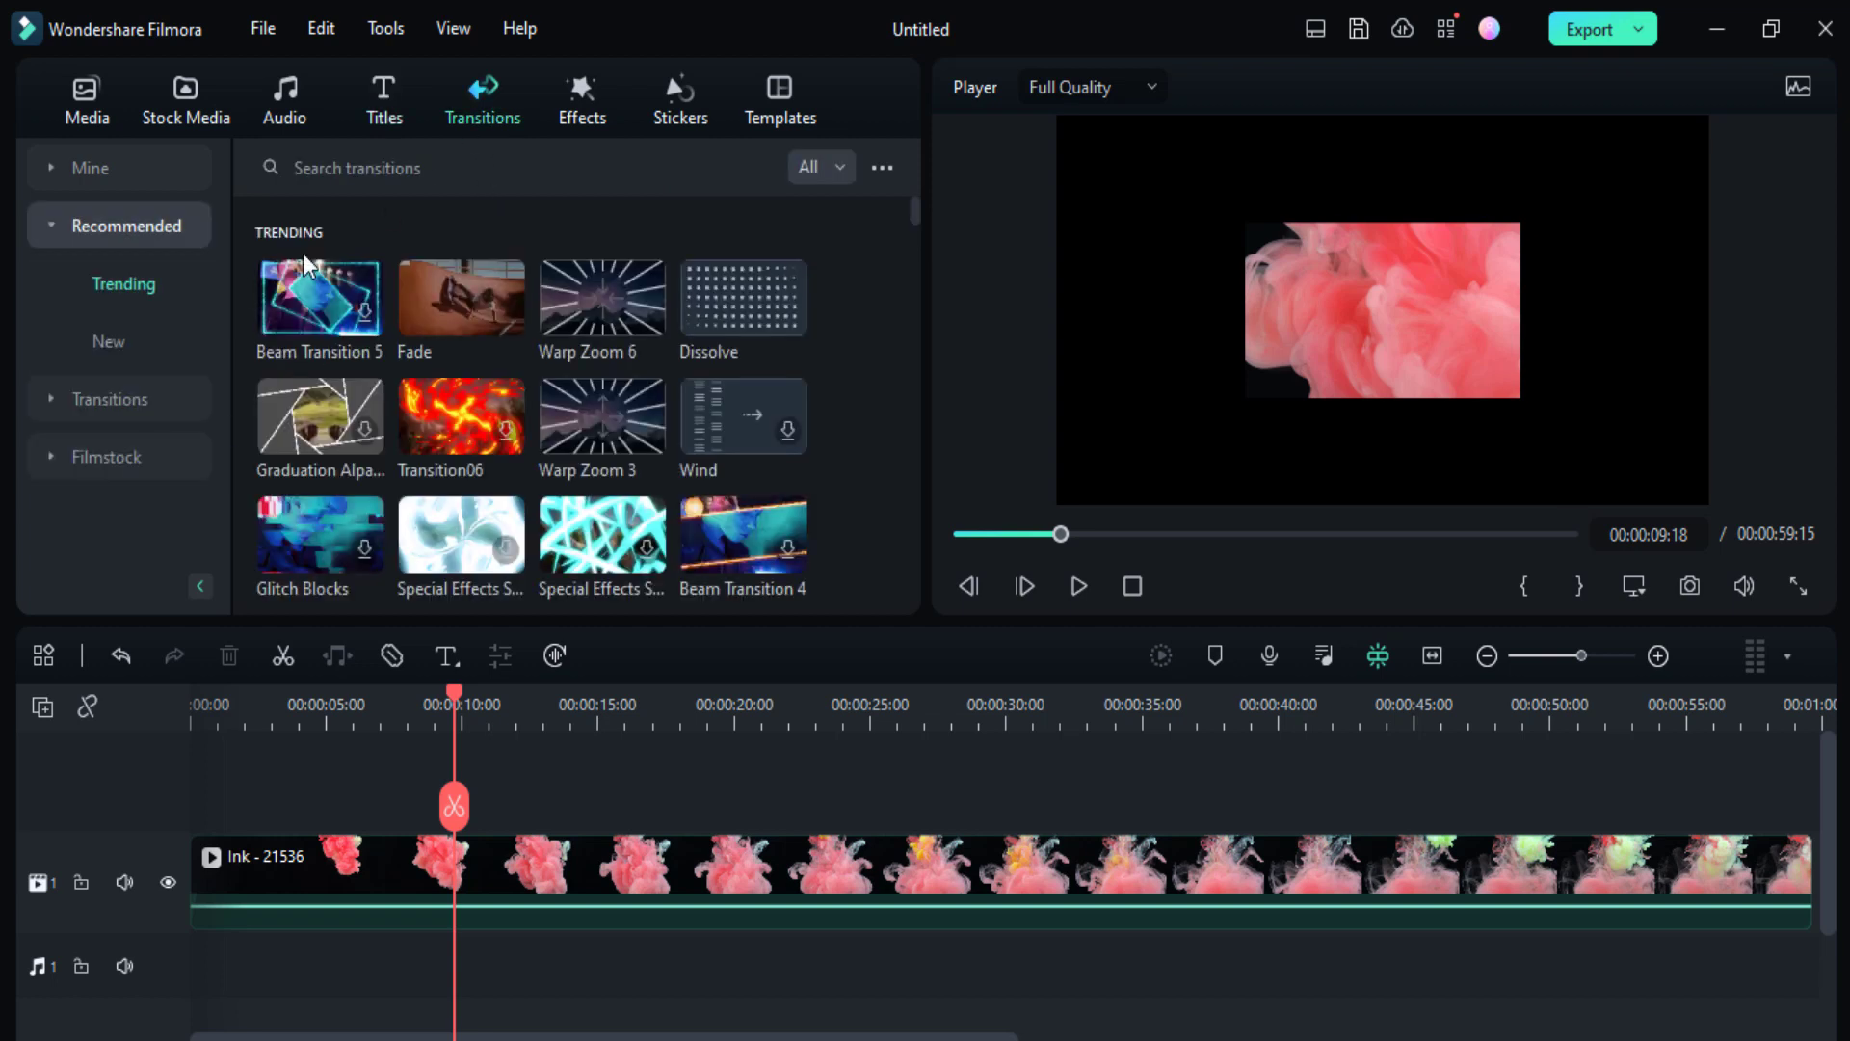
pyautogui.click(131, 343)
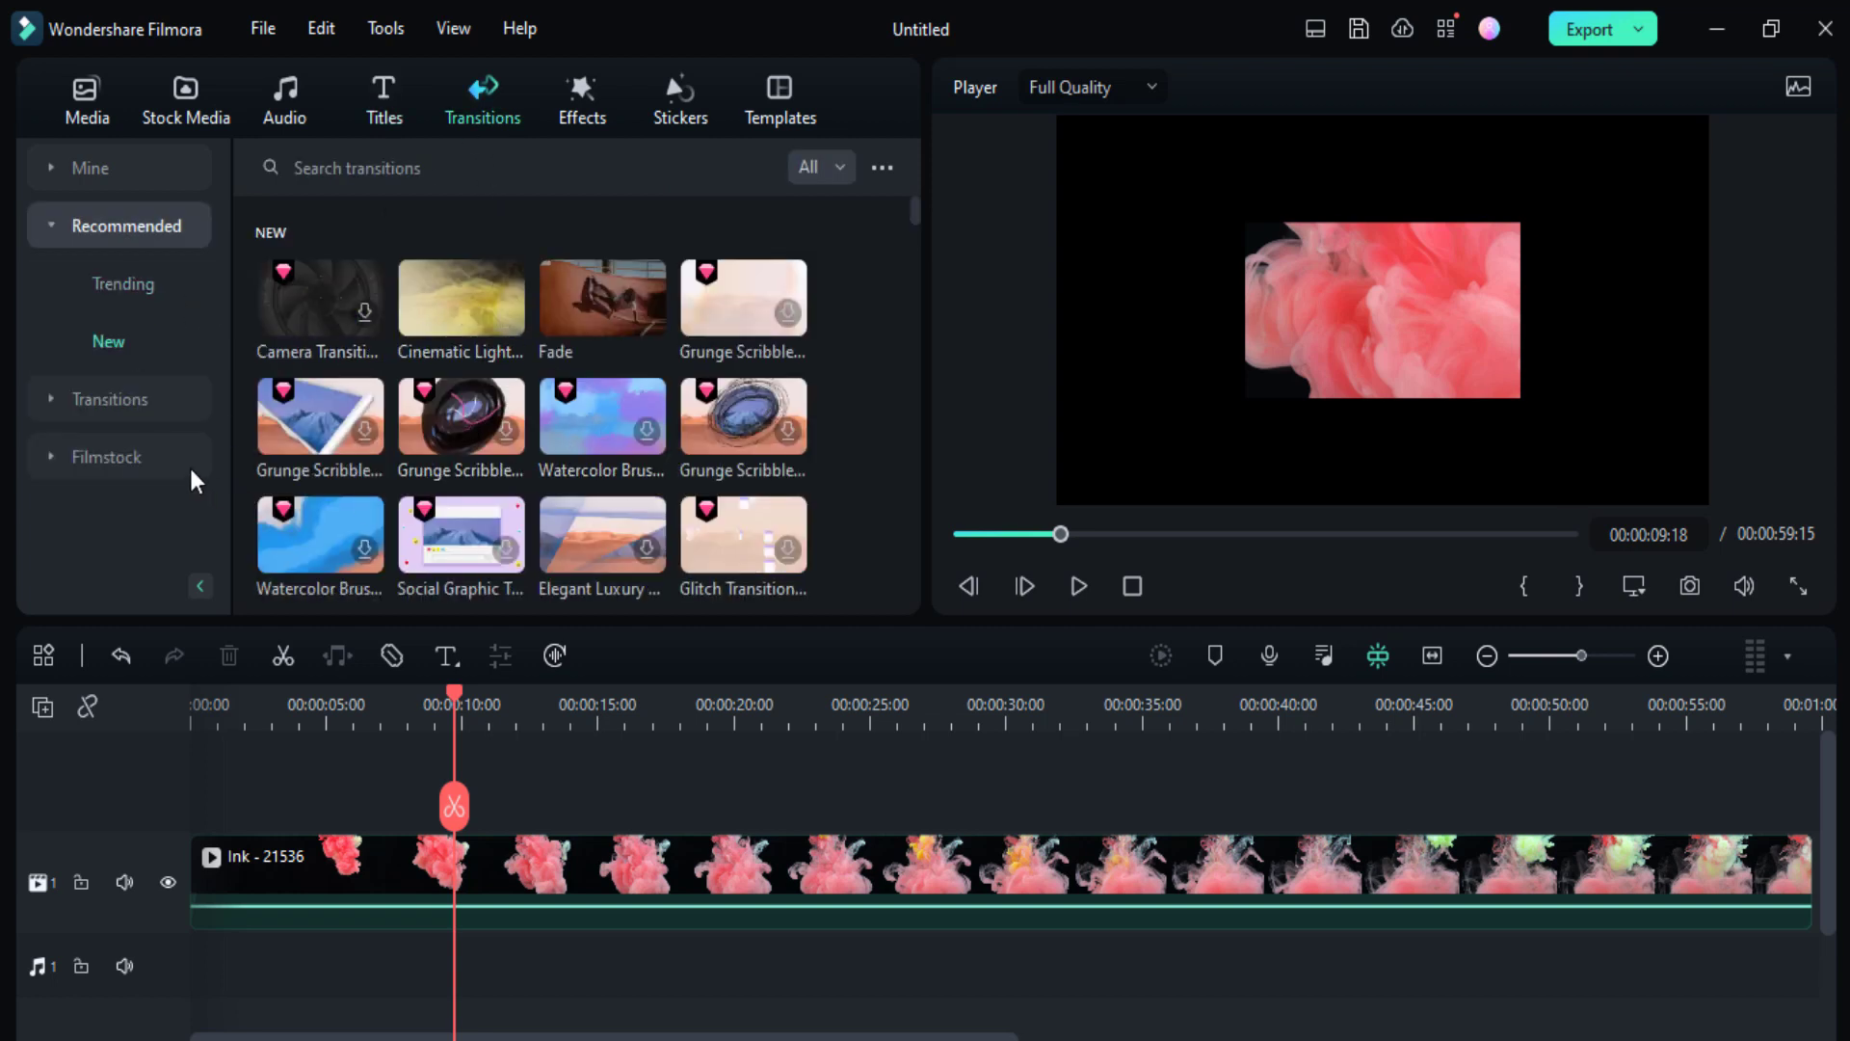
pyautogui.click(571, 115)
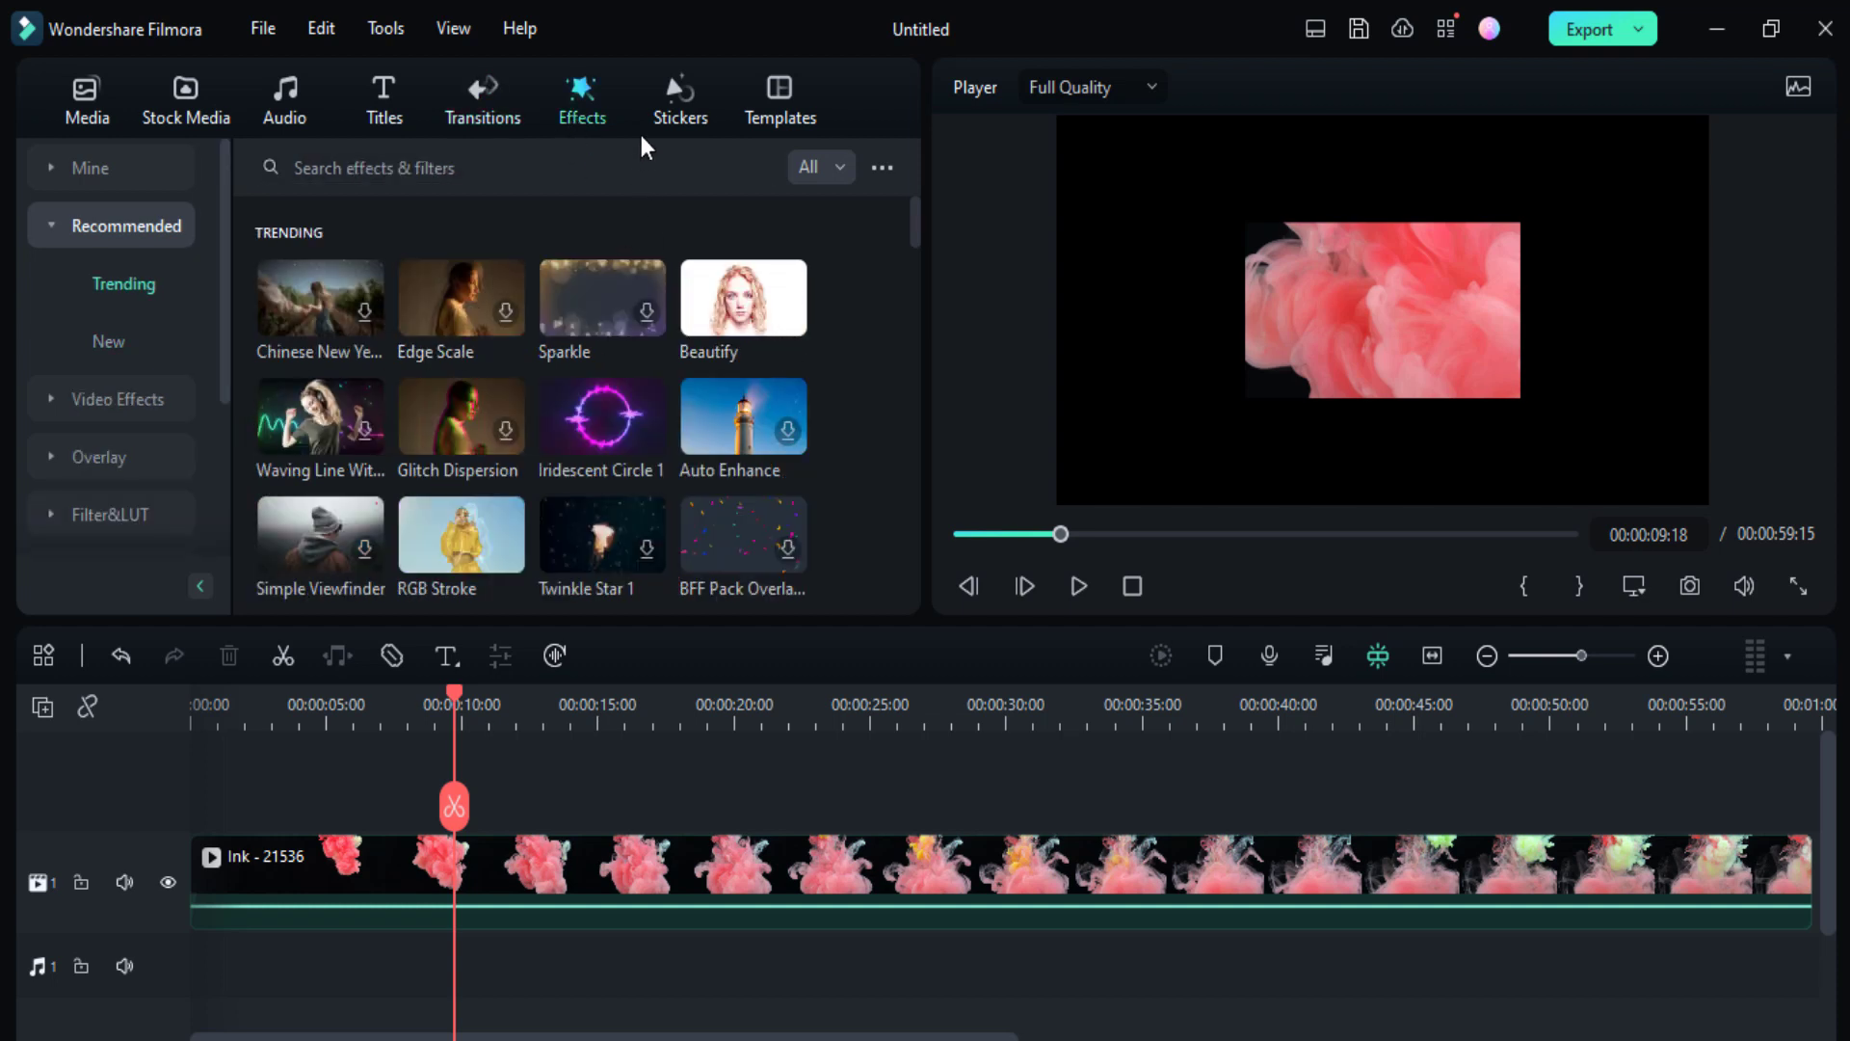
pyautogui.click(675, 105)
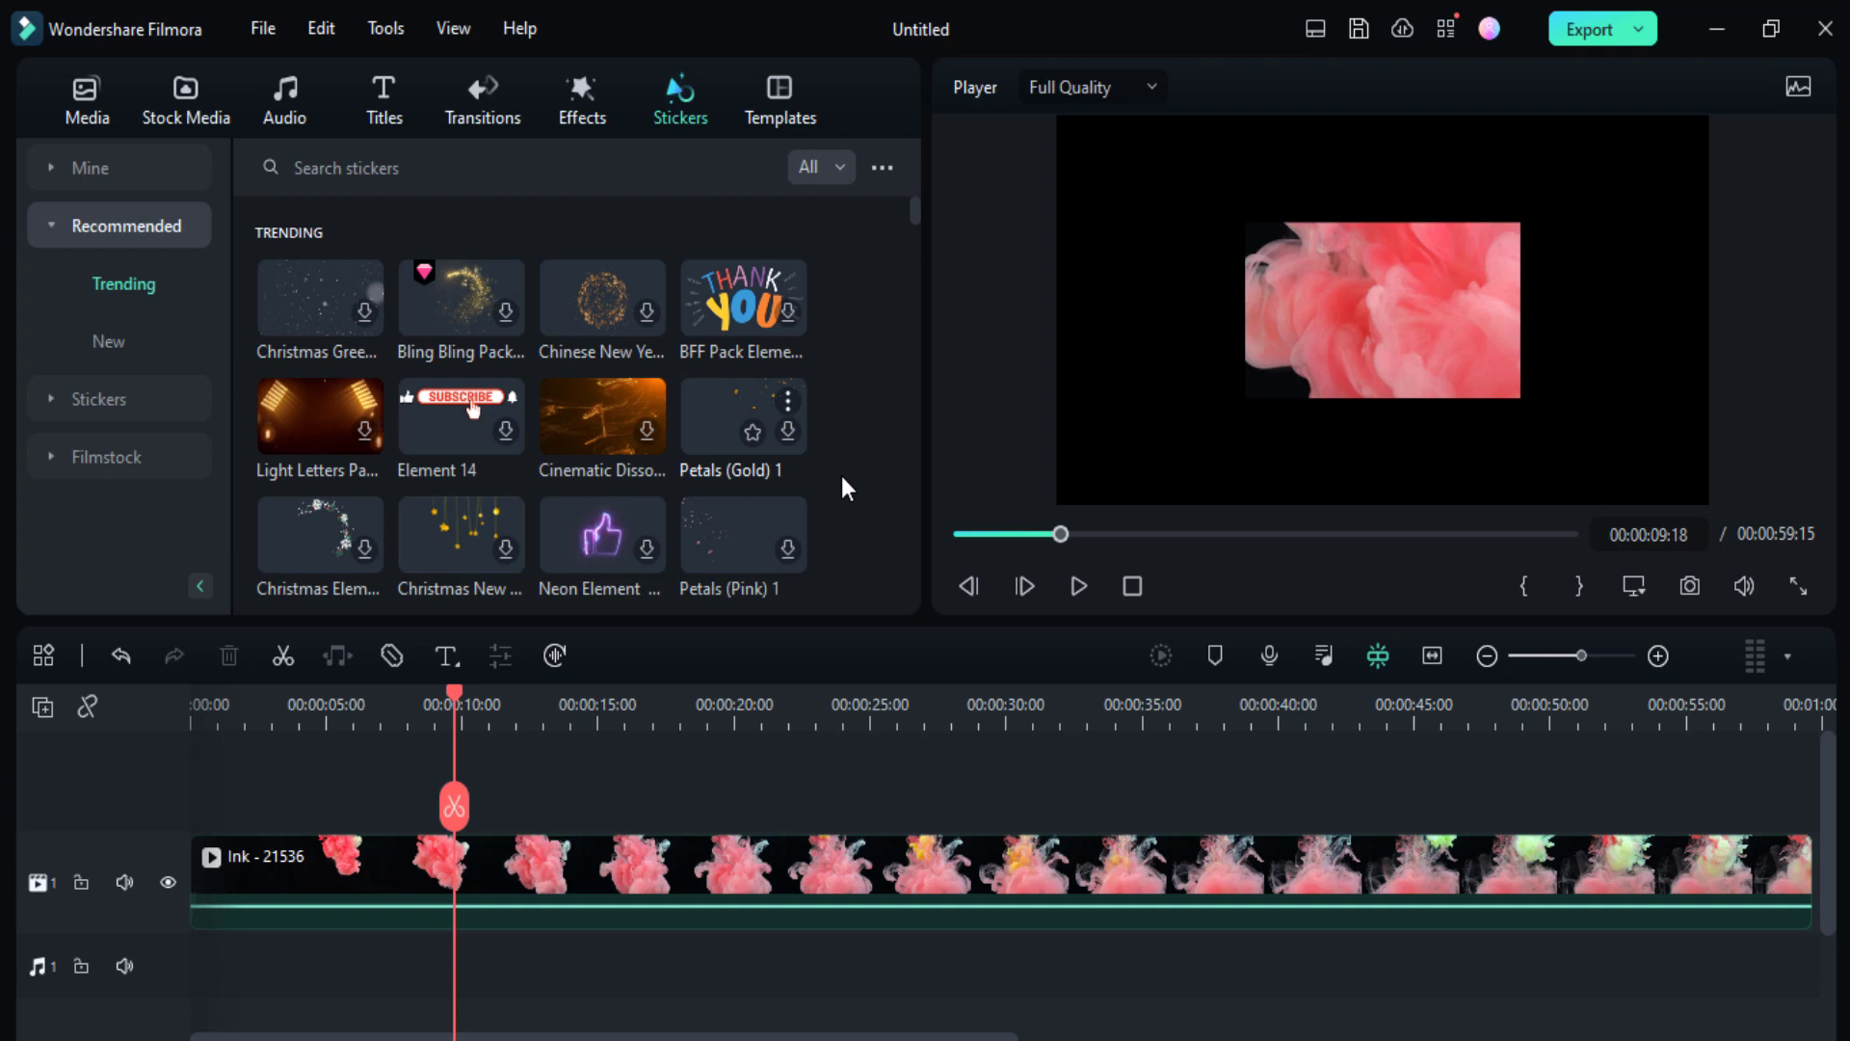
pyautogui.click(782, 116)
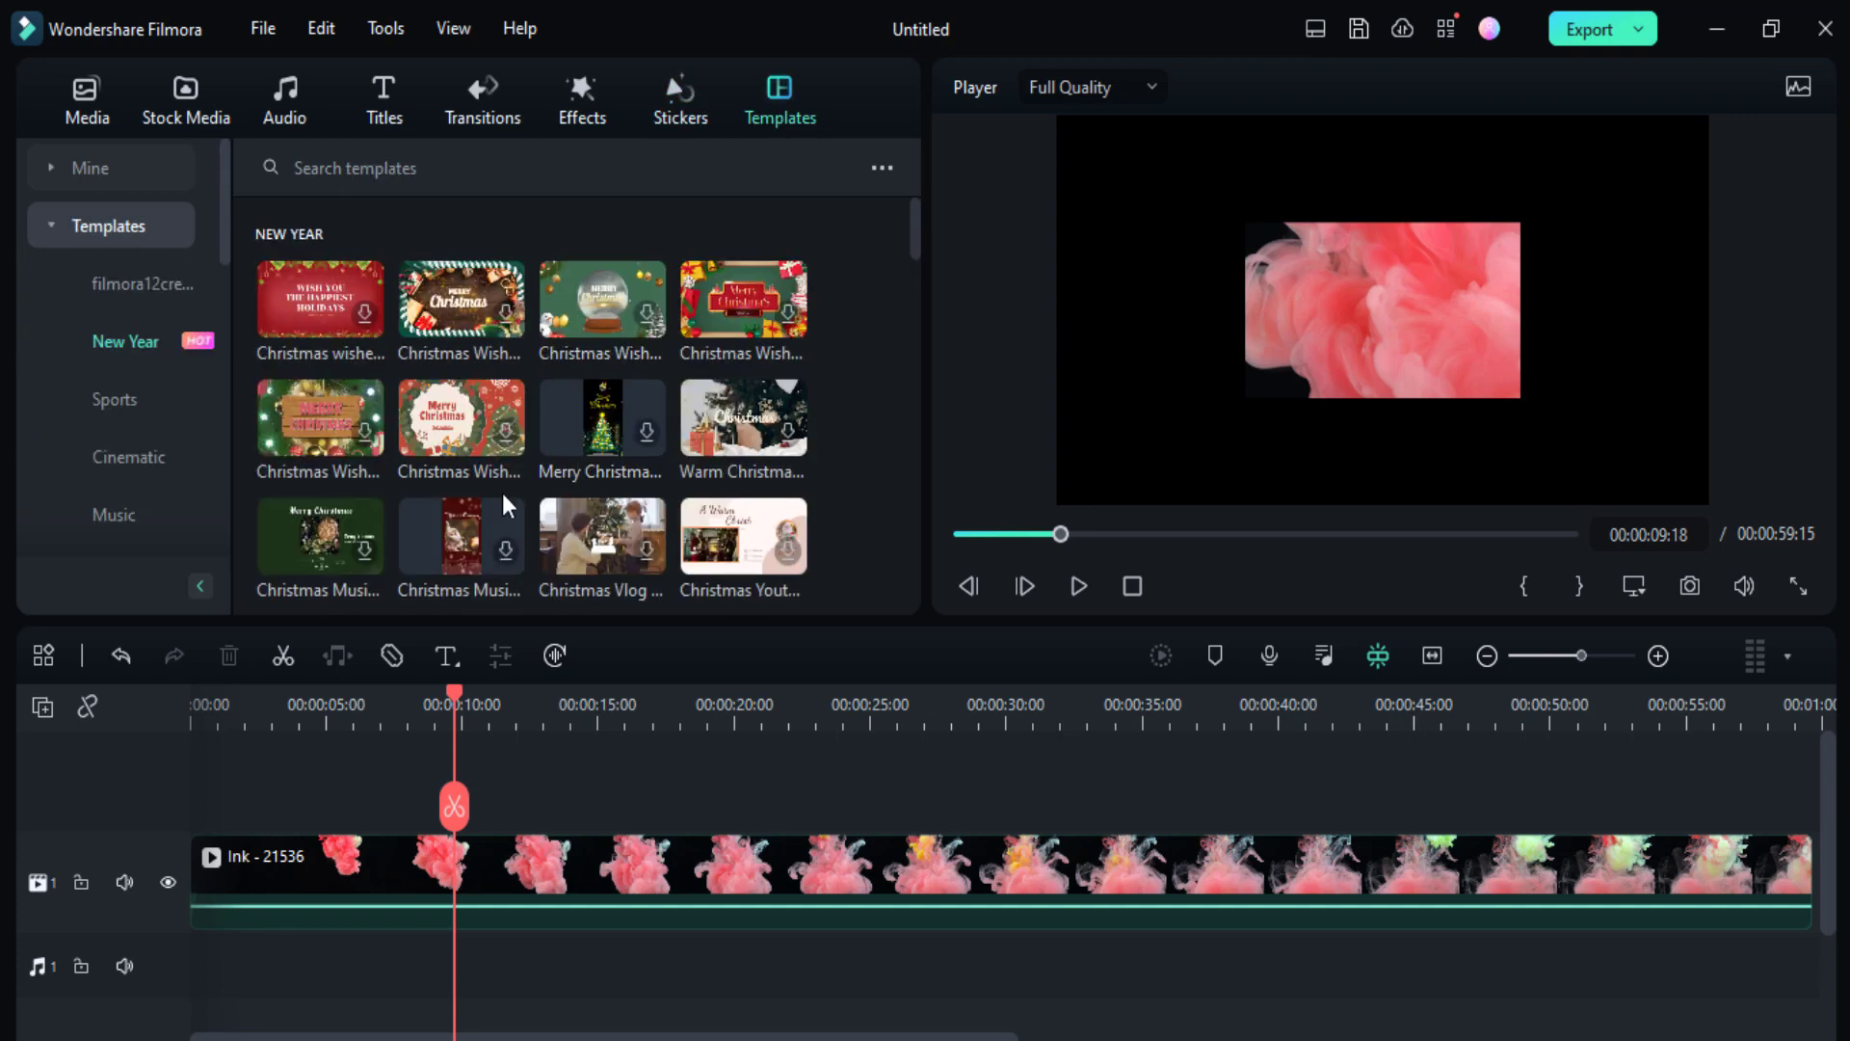
# Switch to the Media tab to show the Ink - 21536 clip in Project Media
pyautogui.click(89, 90)
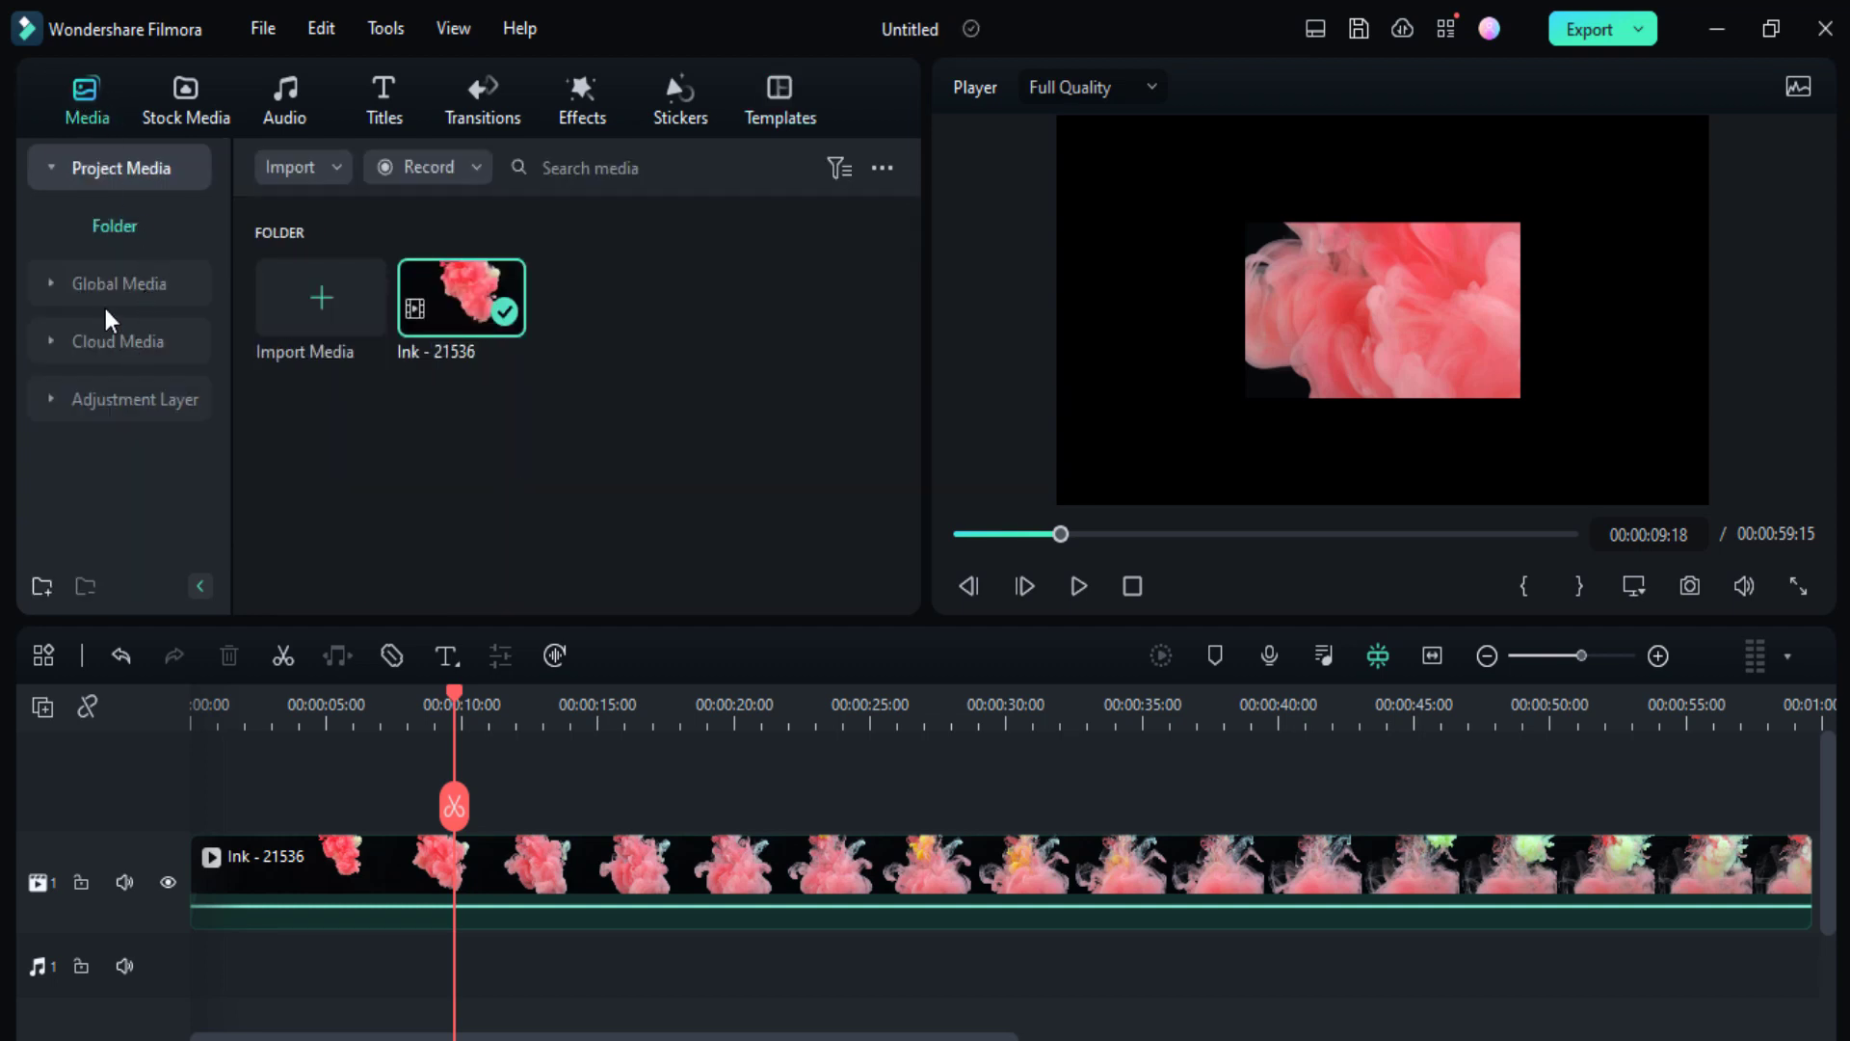